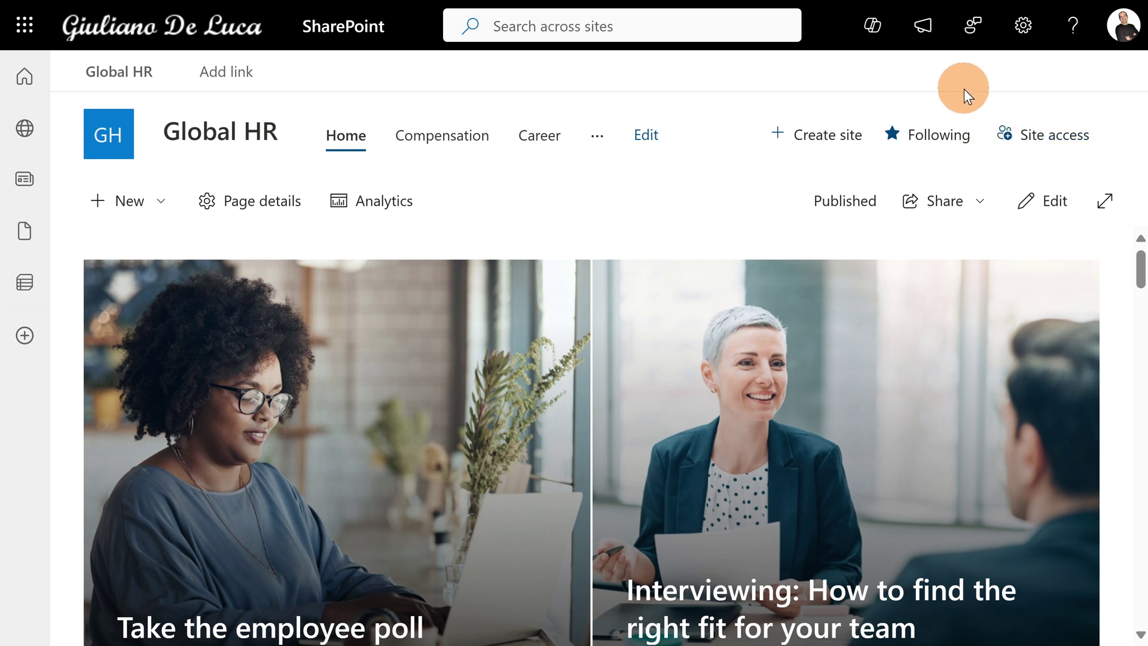
# Step: Open the FAQ agent on the Global HR site and show its additional options
pyautogui.click(872, 37)
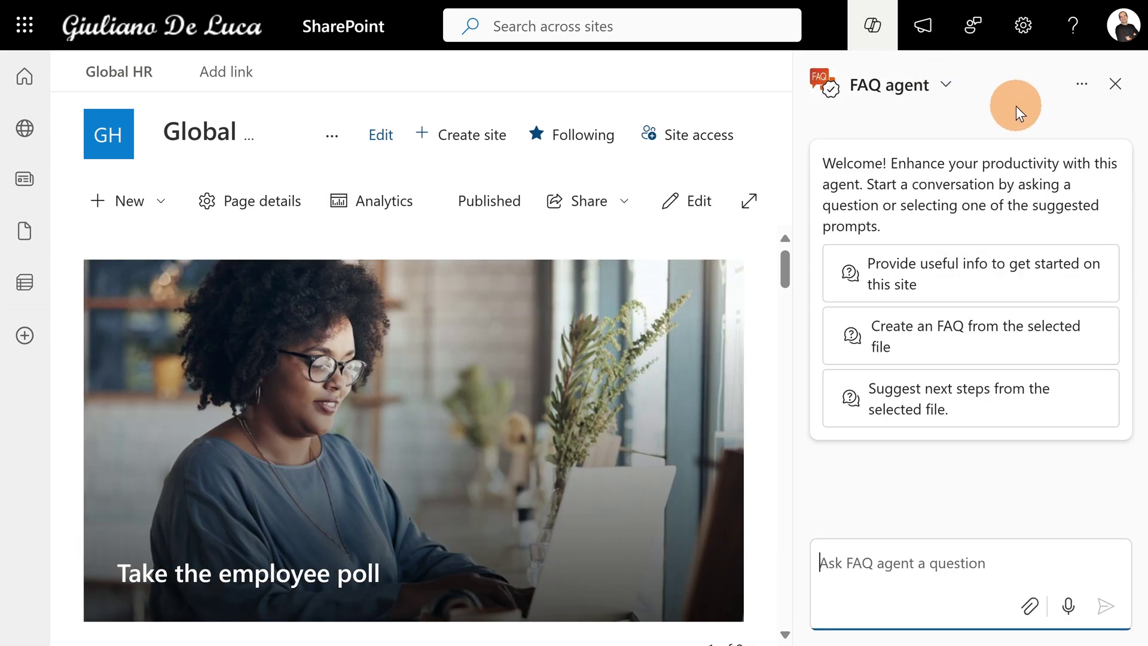
pyautogui.click(1086, 91)
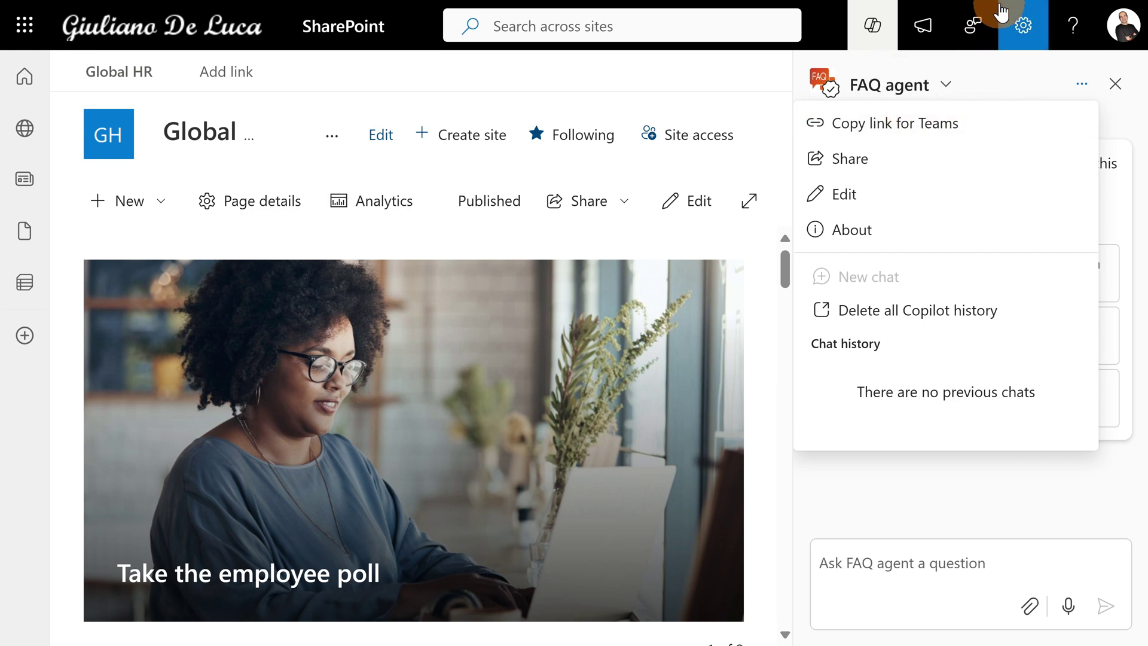
# Step: In the SharePoint admin center, examine the default link type and permission for sharing files and folders
pyautogui.moveTo(971, 6)
pyautogui.click(899, 17)
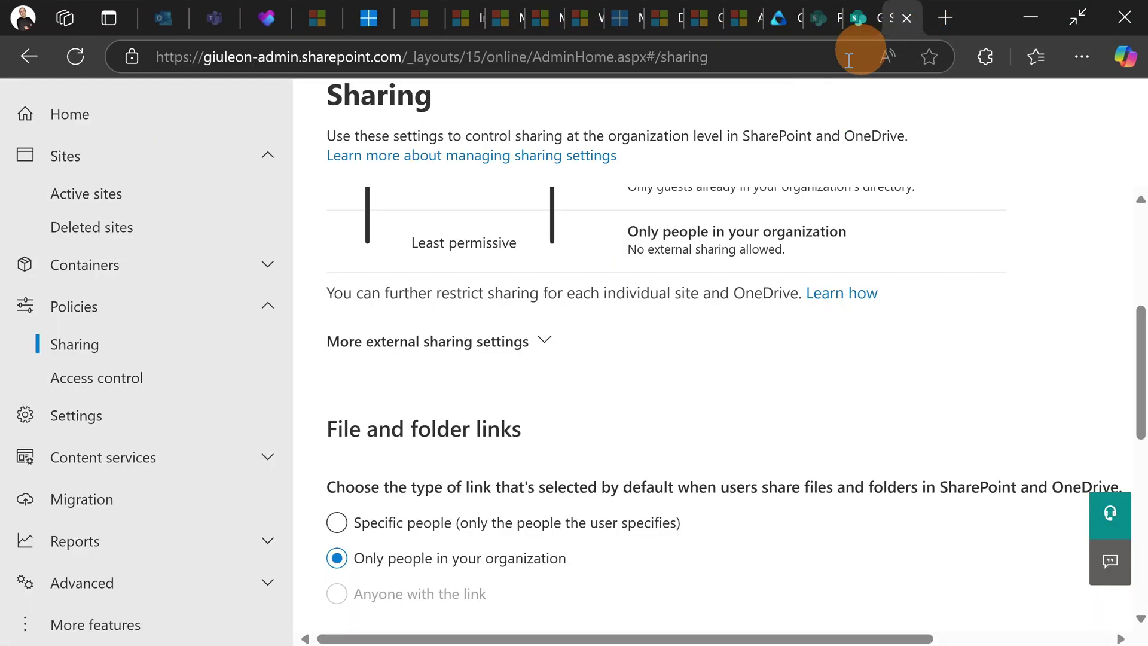
pyautogui.scroll(-5, 586, 379)
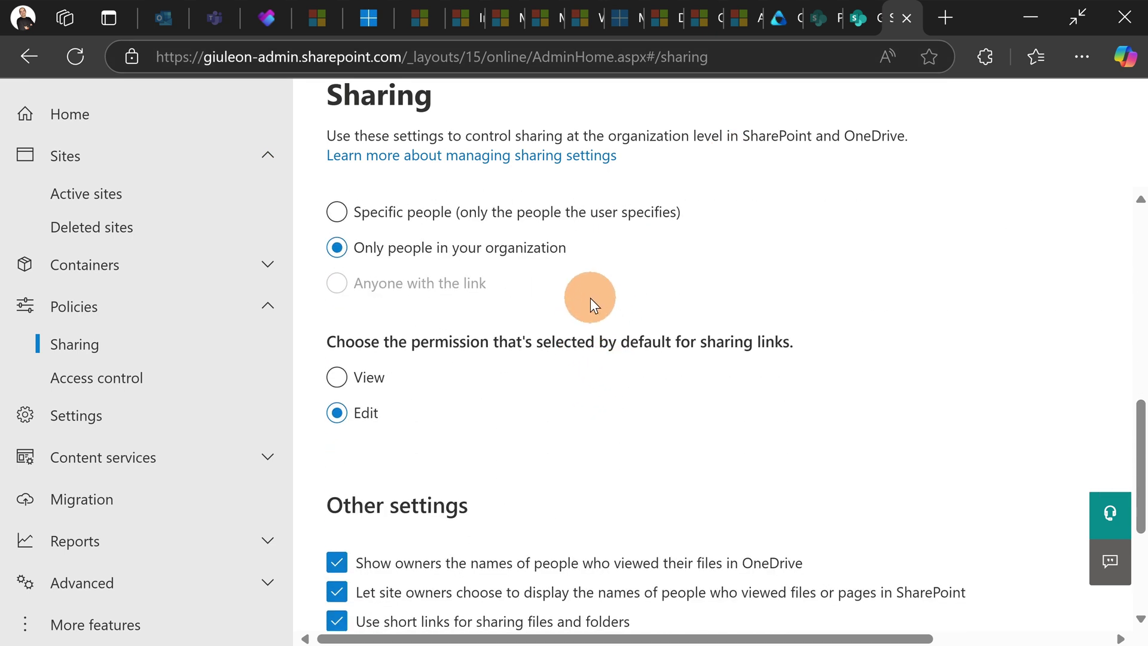
pyautogui.scroll(2, 502, 314)
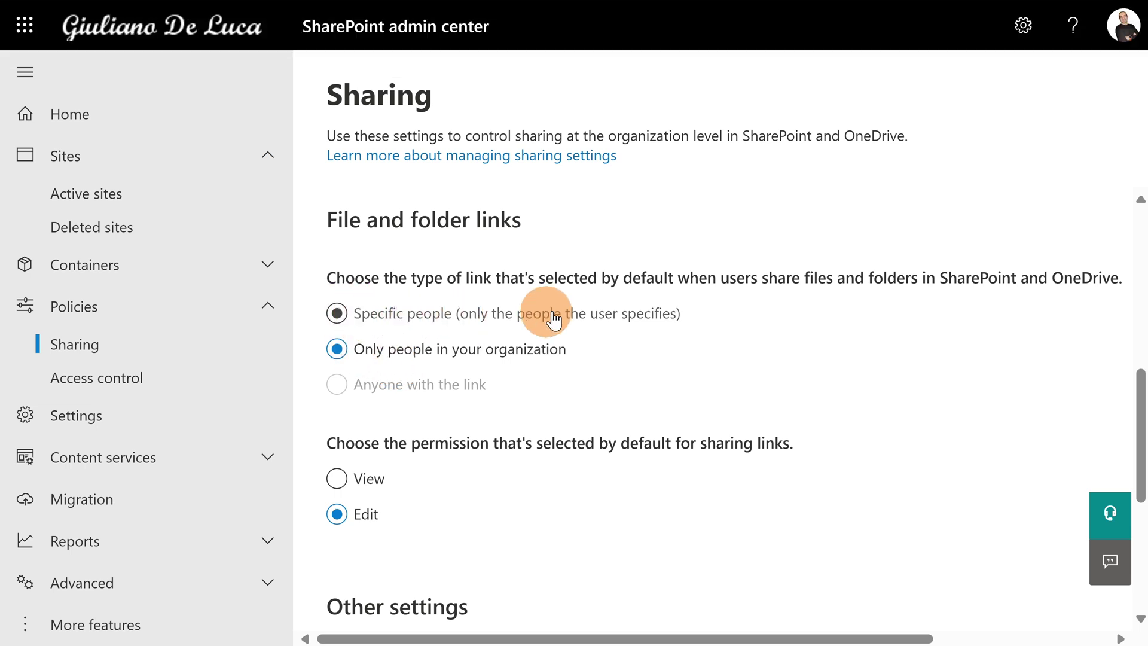
# Step: Return to the Global HR site and copy the FAQ agent's link for Teams
pyautogui.moveTo(942, 2)
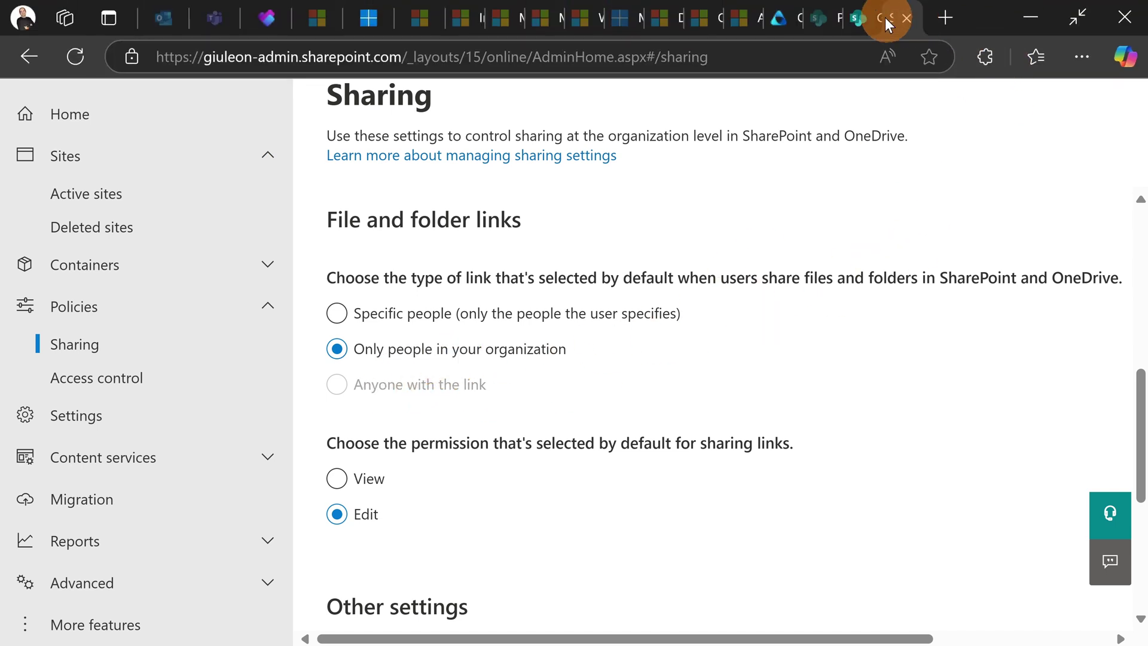
pyautogui.click(866, 7)
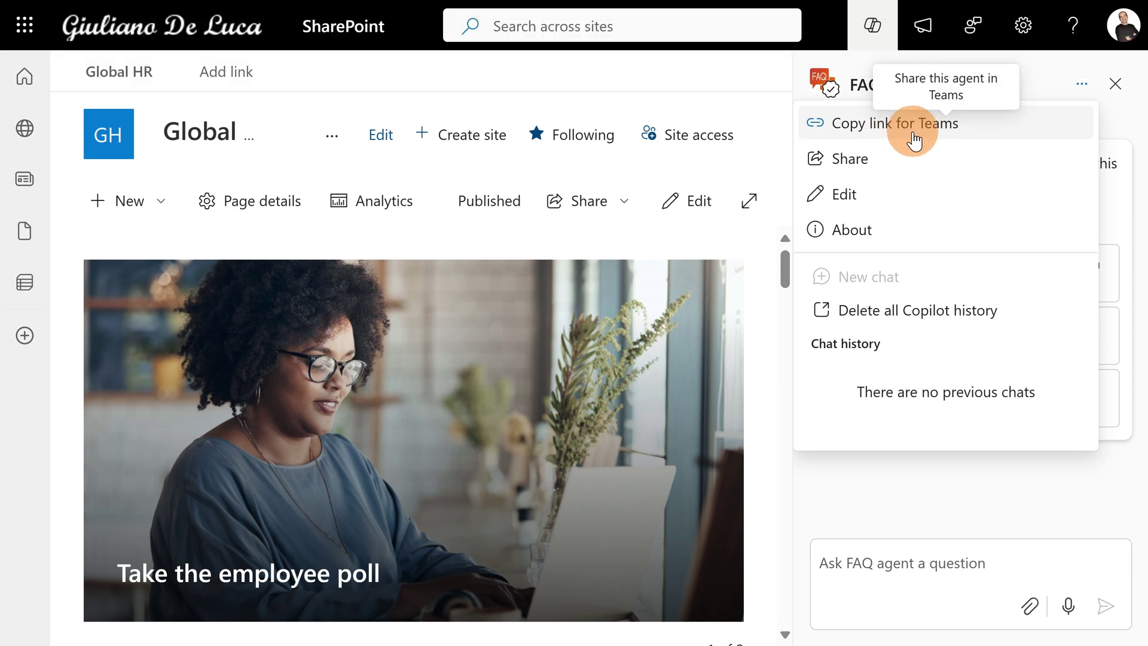
pyautogui.click(914, 141)
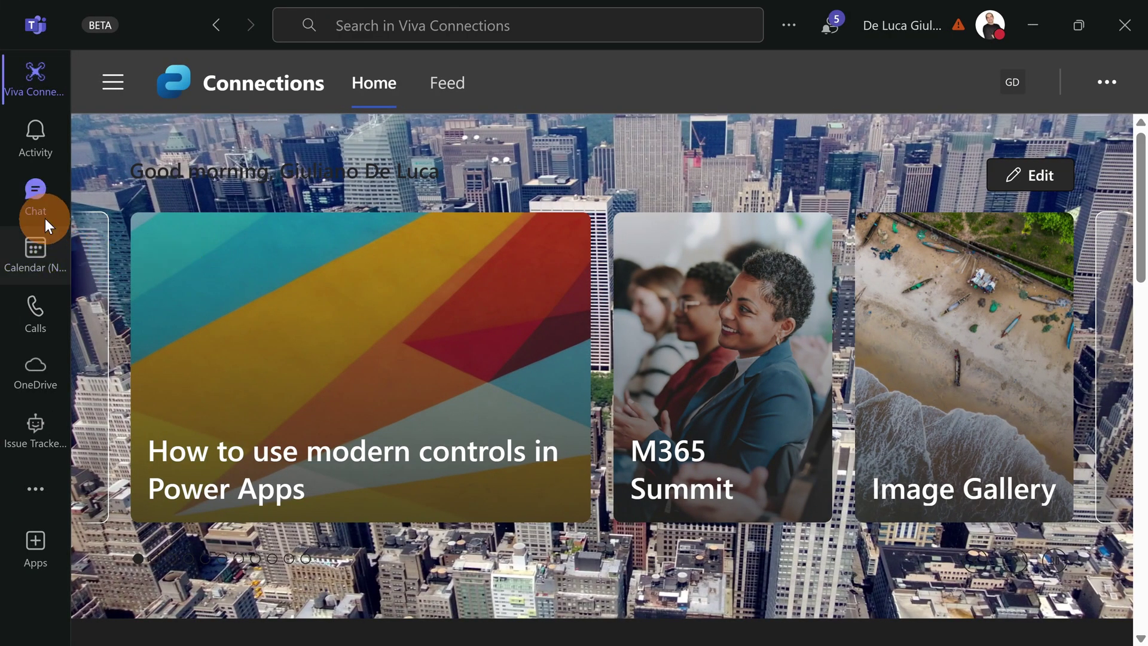
# Step: In Microsoft Teams, send the copied FAQ agent link to the four-person group chat and add the agent to that chat
pyautogui.click(45, 212)
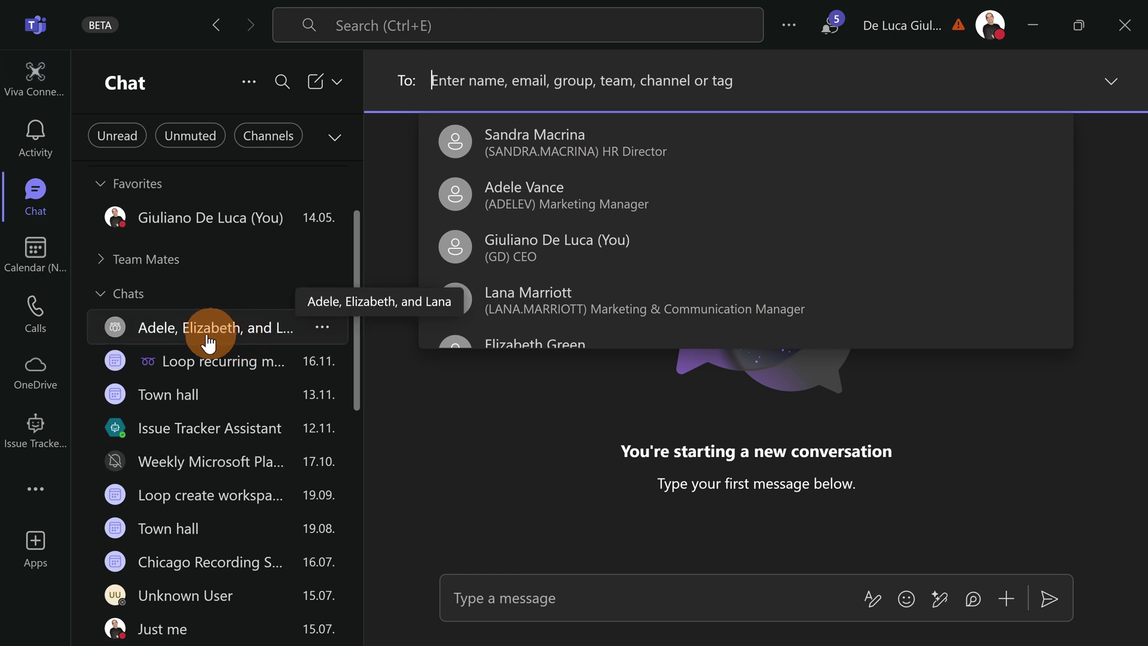
pyautogui.click(236, 348)
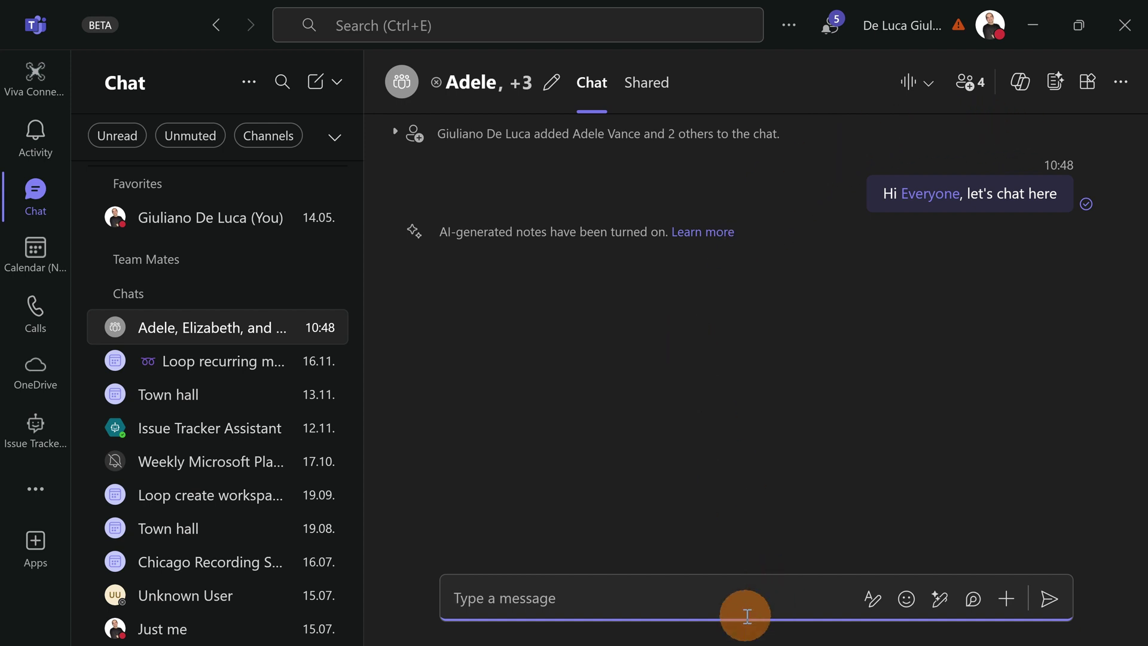
pyautogui.click(724, 597)
pyautogui.hotkey('ctrl', 'v')
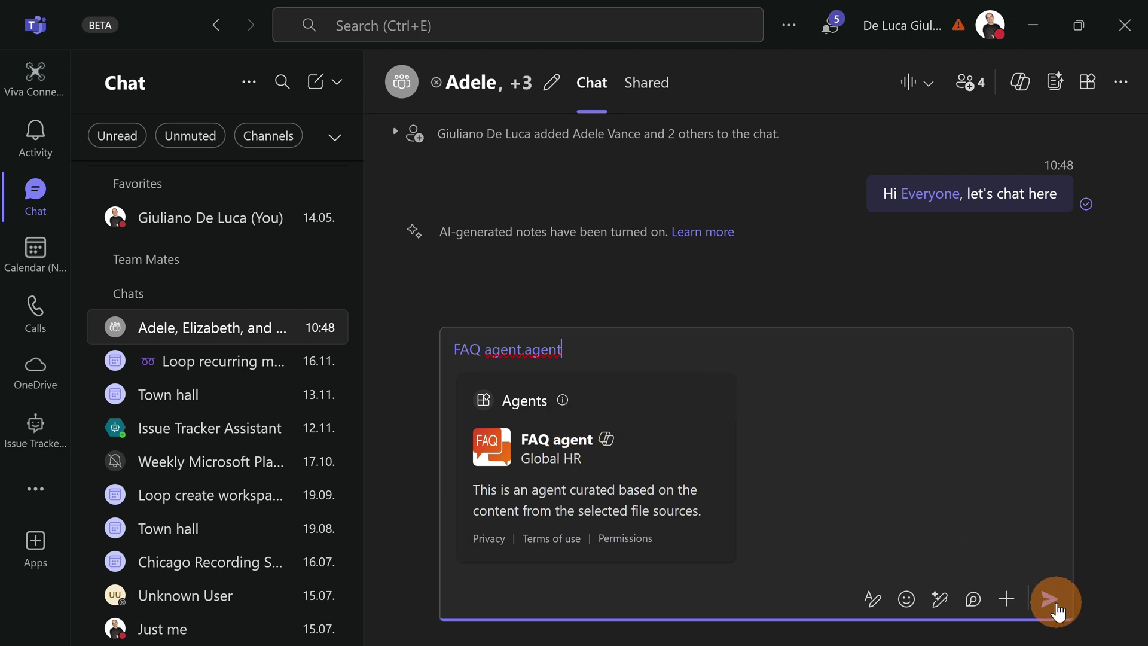
pyautogui.click(1051, 600)
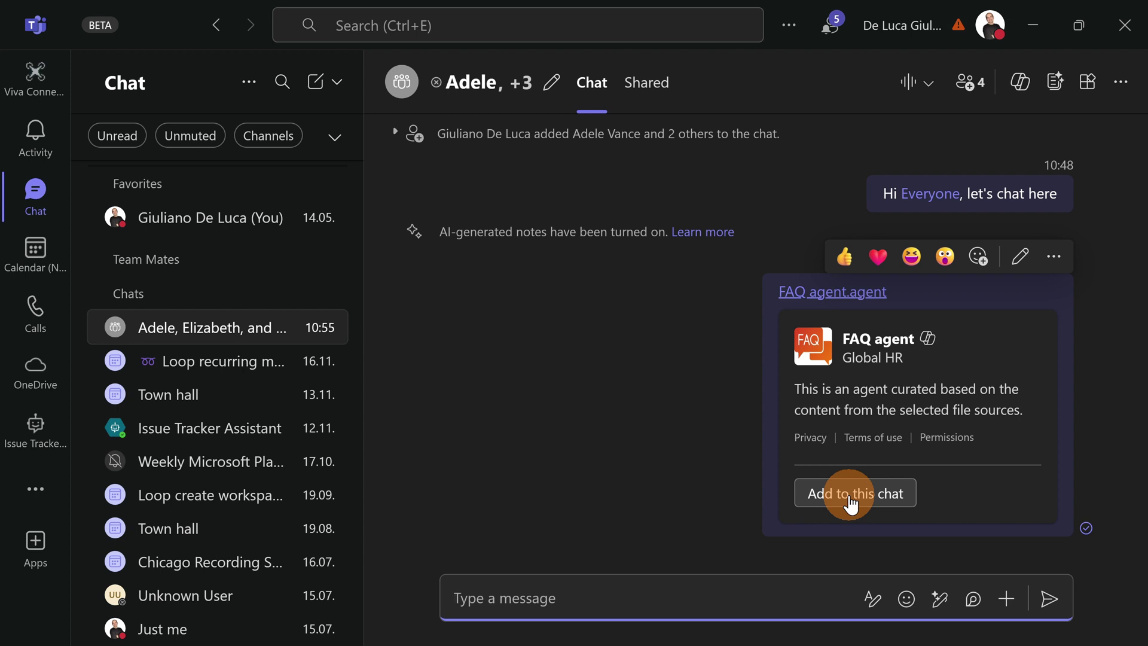
pyautogui.click(851, 502)
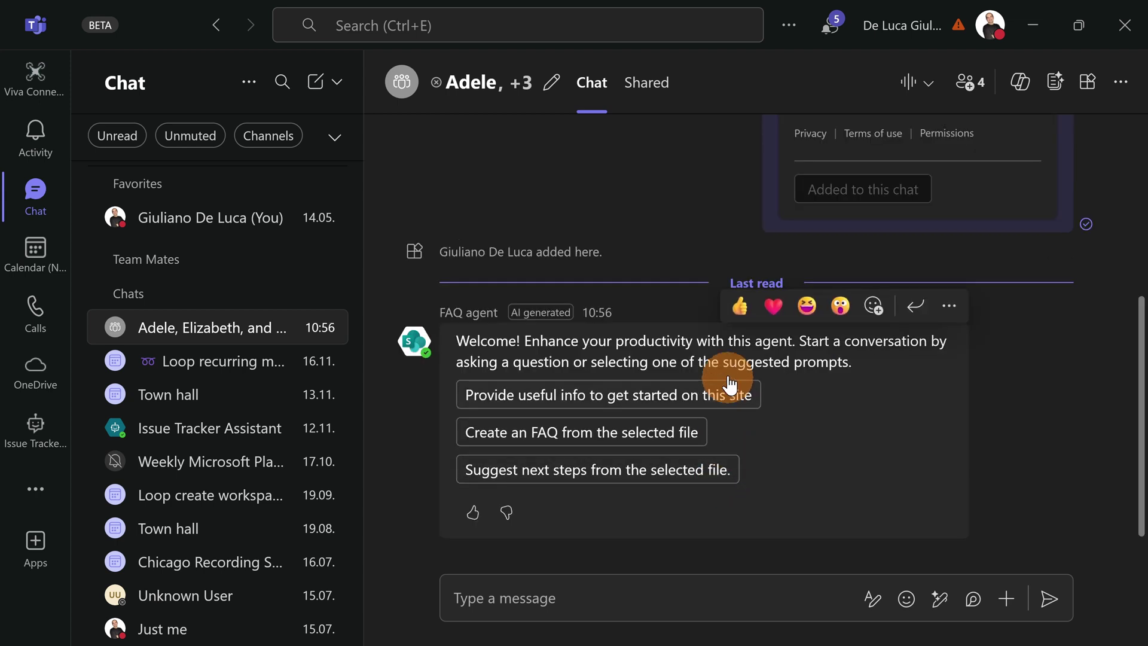
# Step: Send the FAQ agent its suggested prompt "Provide useful info to get started on this site" in the group chat
pyautogui.click(417, 352)
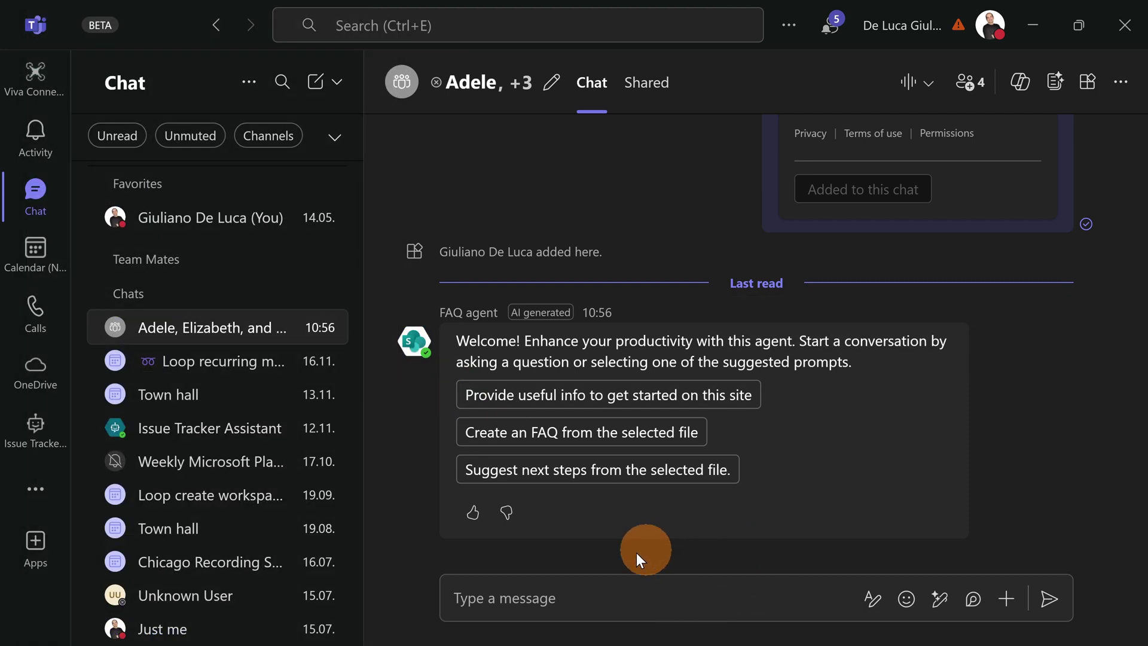
pyautogui.click(585, 589)
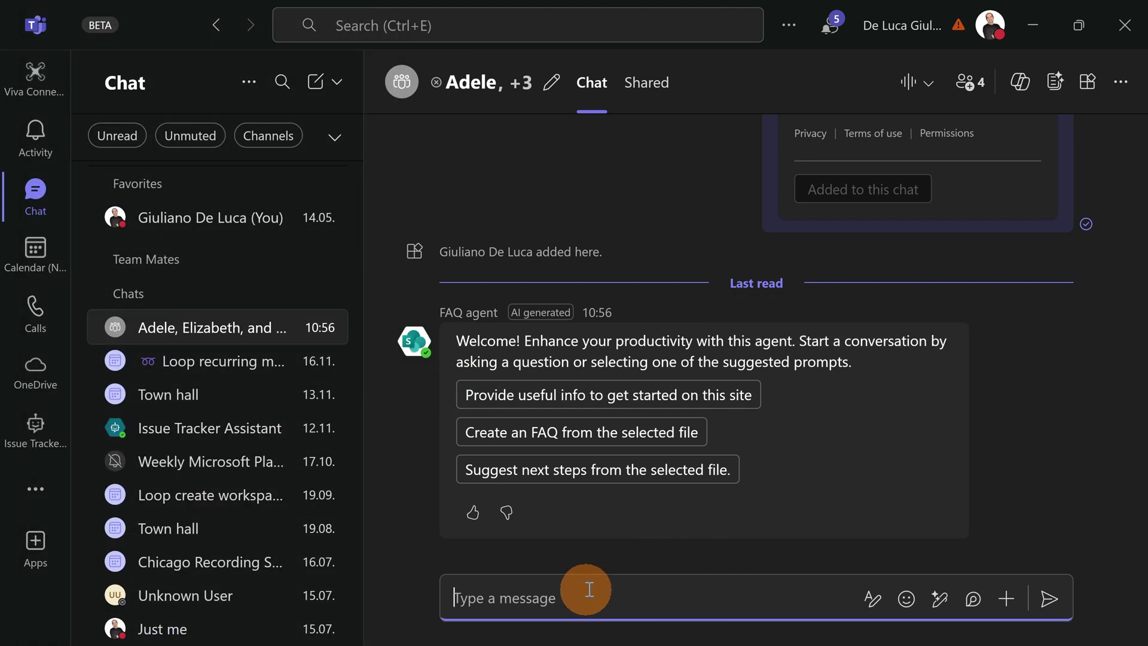
pyautogui.click(743, 407)
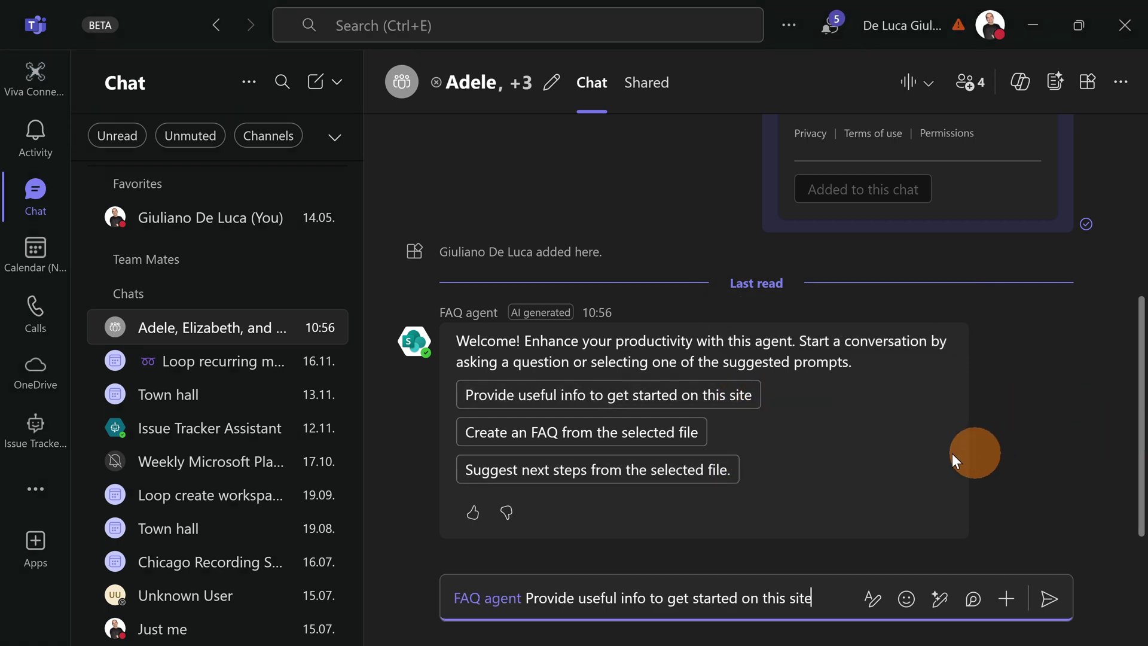
pyautogui.click(1058, 606)
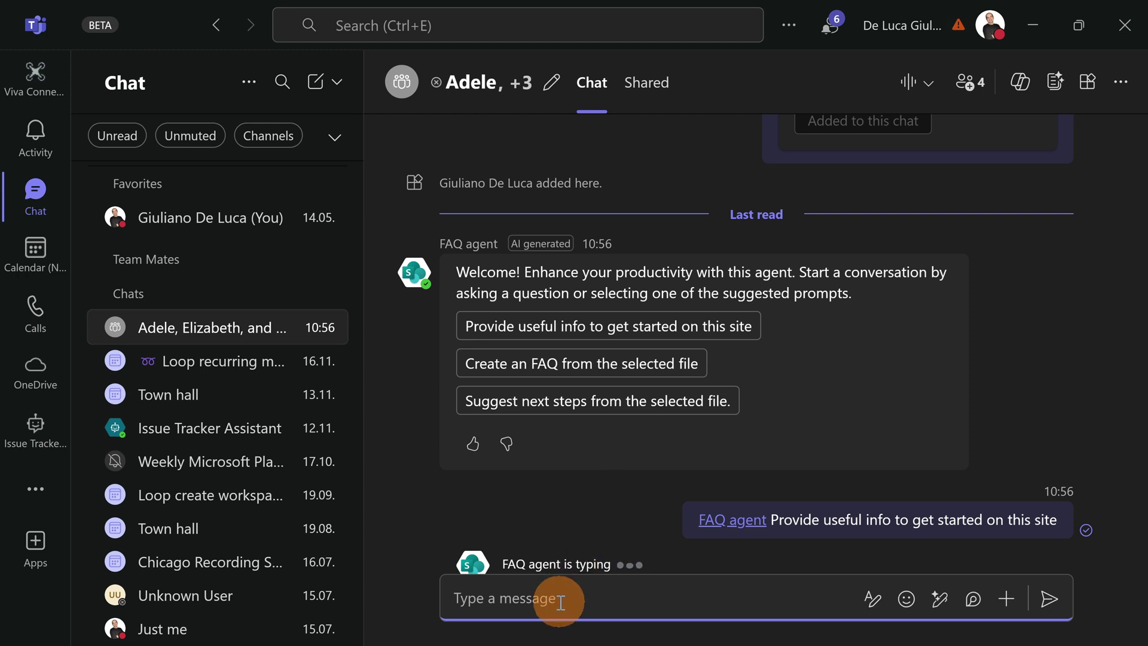
# Step: Mention the FAQ agent in the group chat and send it the request "generate the FAQ of private channels"
pyautogui.write('@')
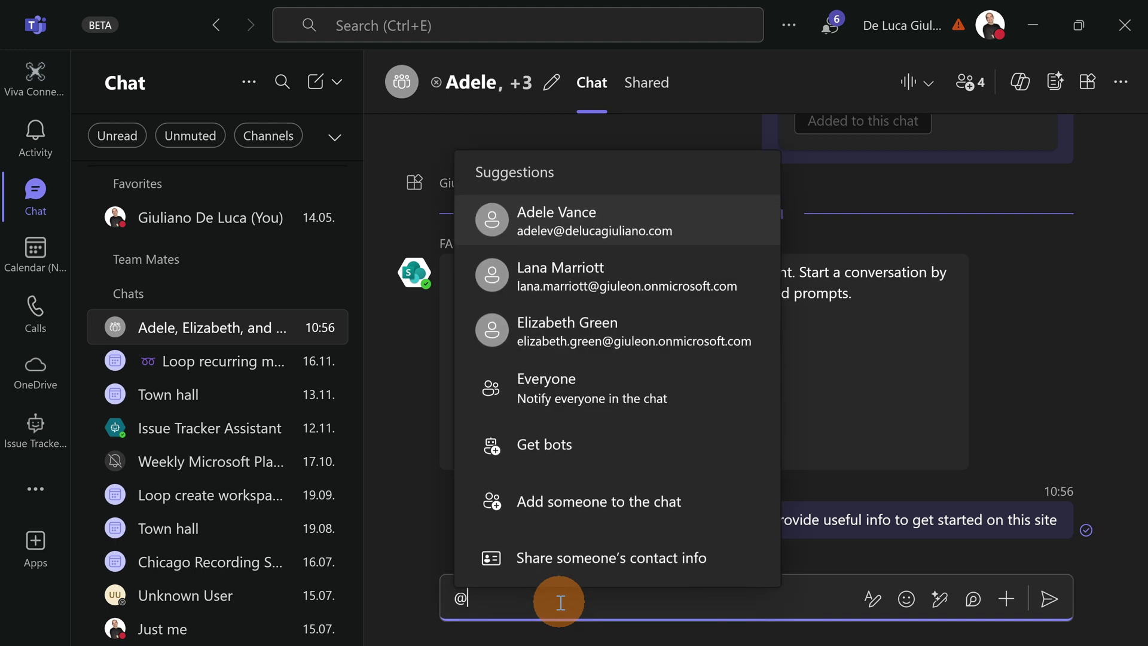
pyautogui.write('faq')
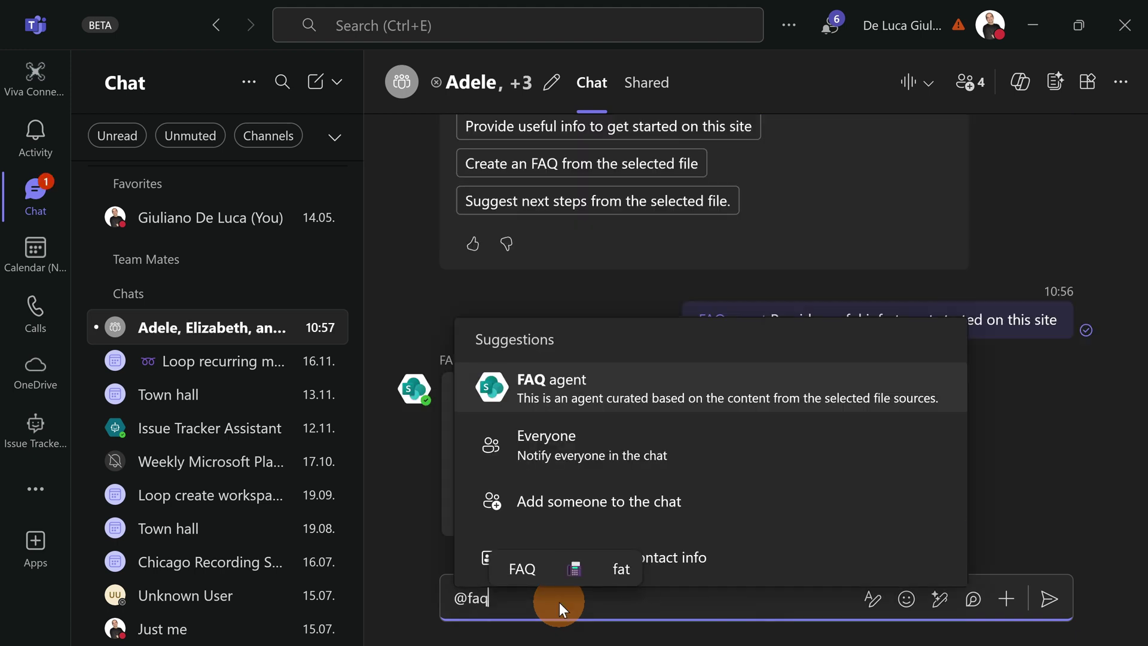
pyautogui.click(583, 397)
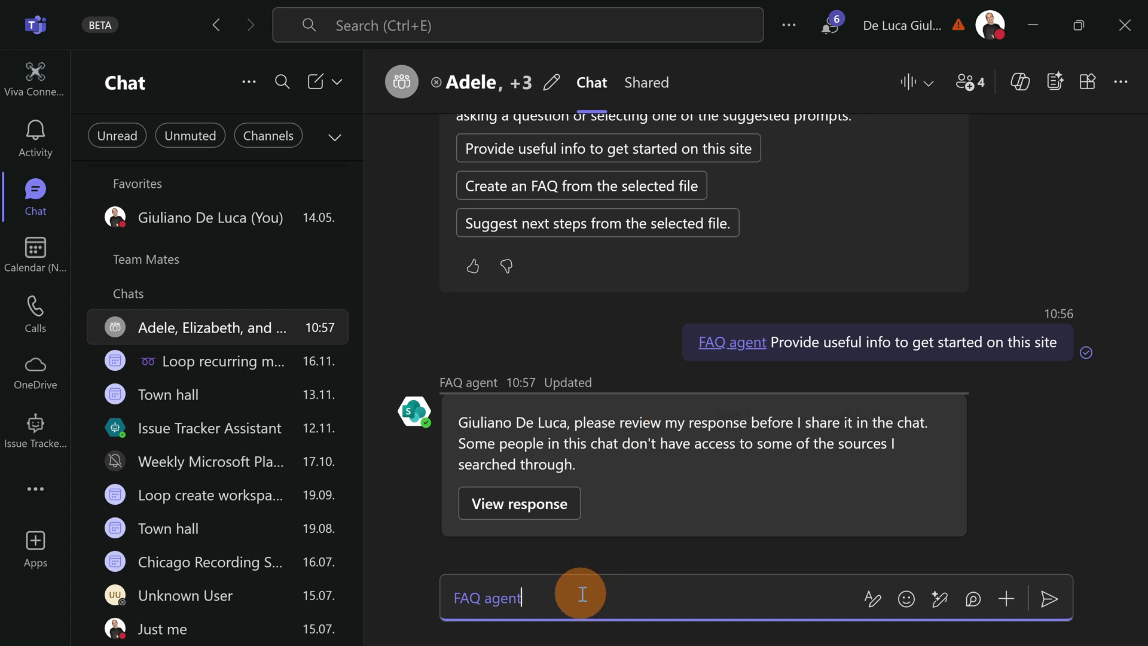
pyautogui.write('F')
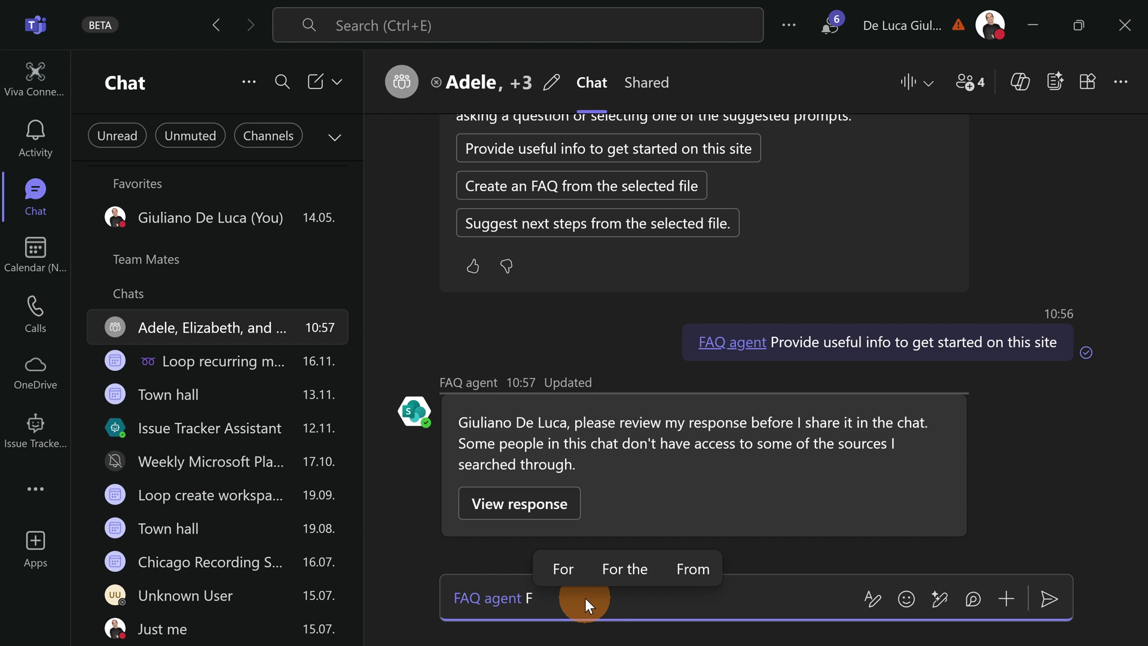
pyautogui.press('BackSpace')
pyautogui.write('gen')
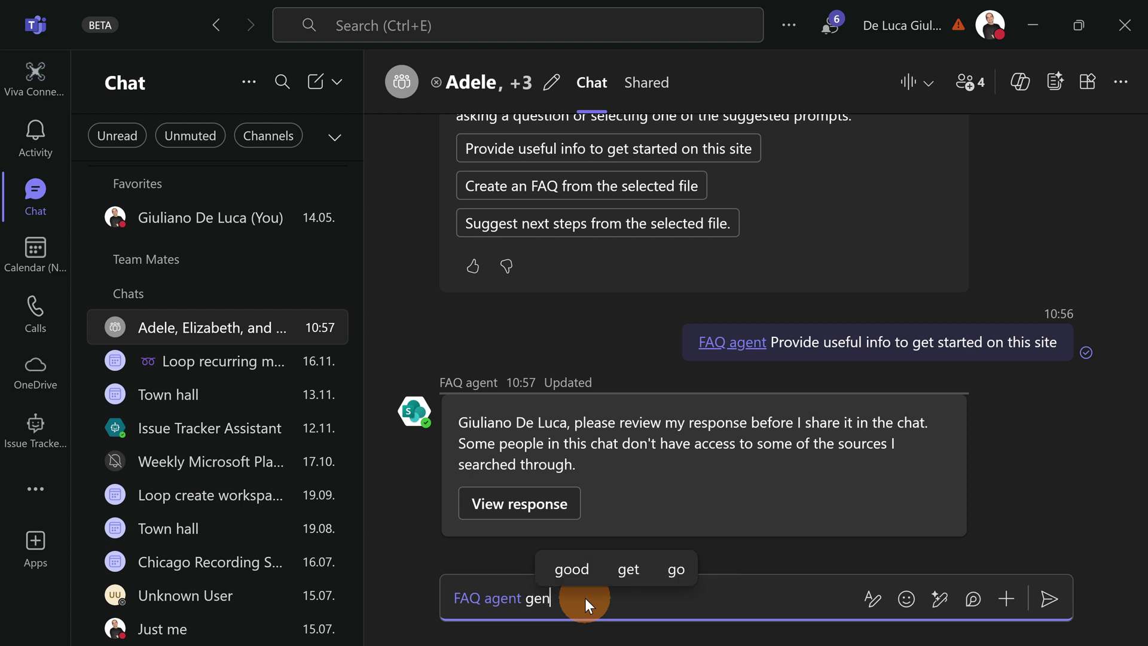
pyautogui.write('erate the')
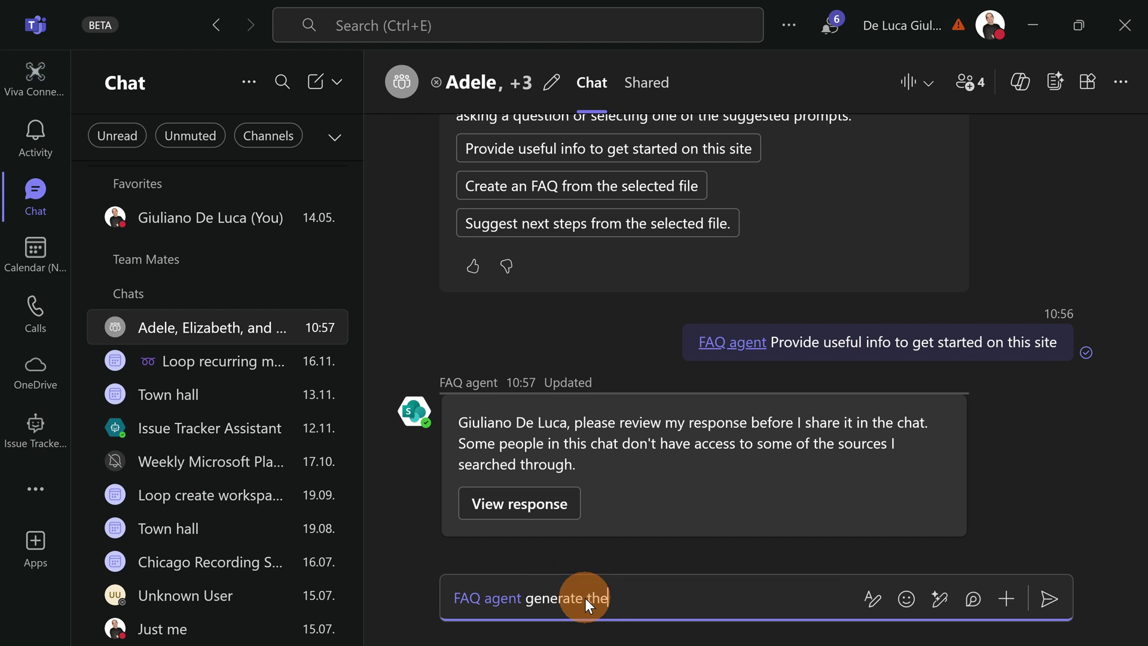
pyautogui.write(' FAQ')
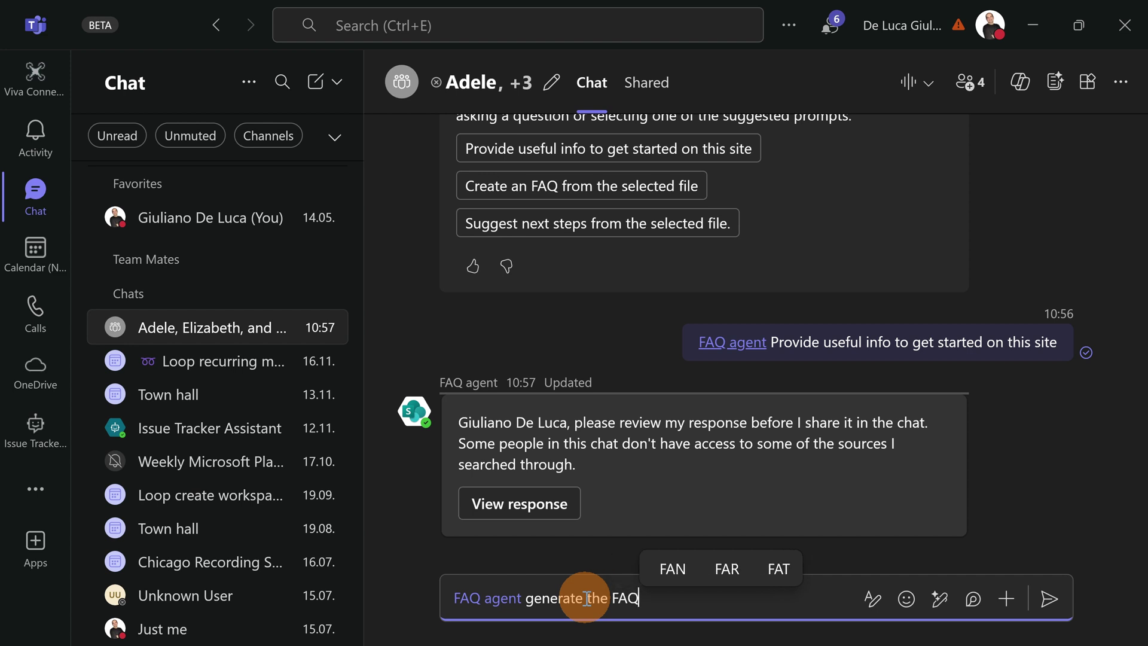
pyautogui.write(' of pr')
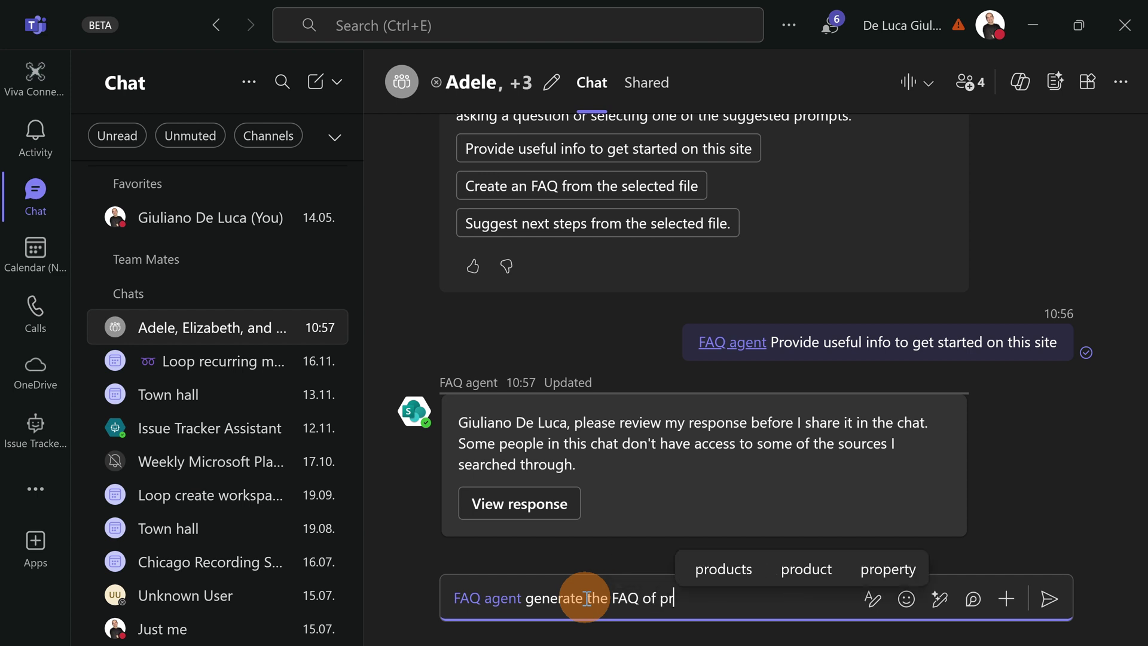
pyautogui.write('ivate channels')
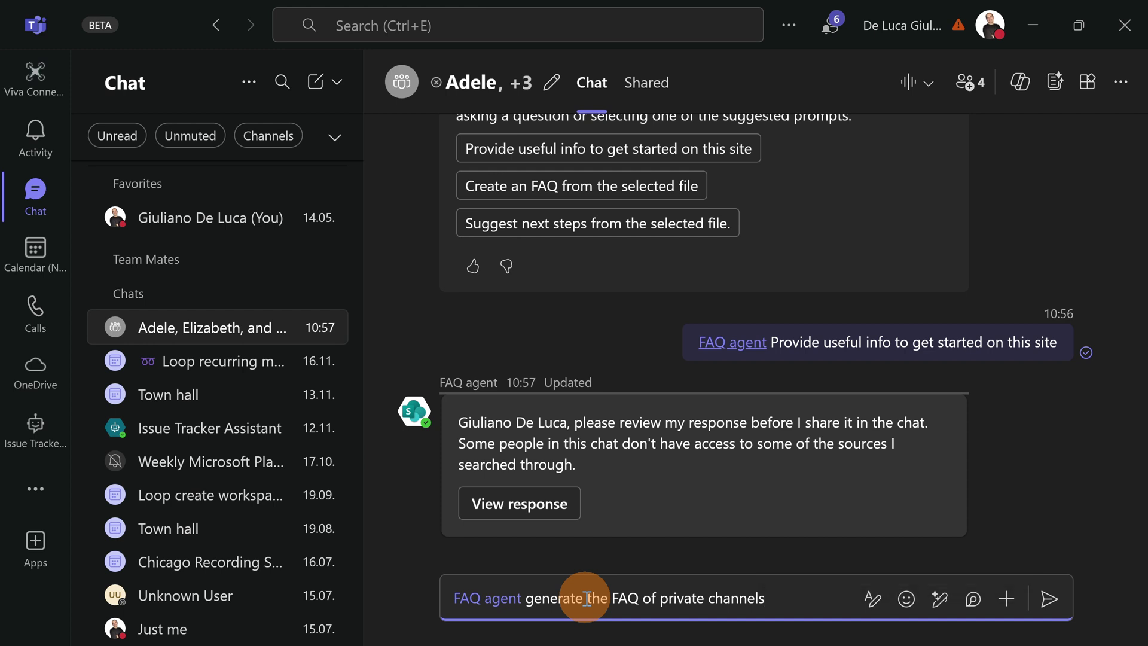
pyautogui.press('Return')
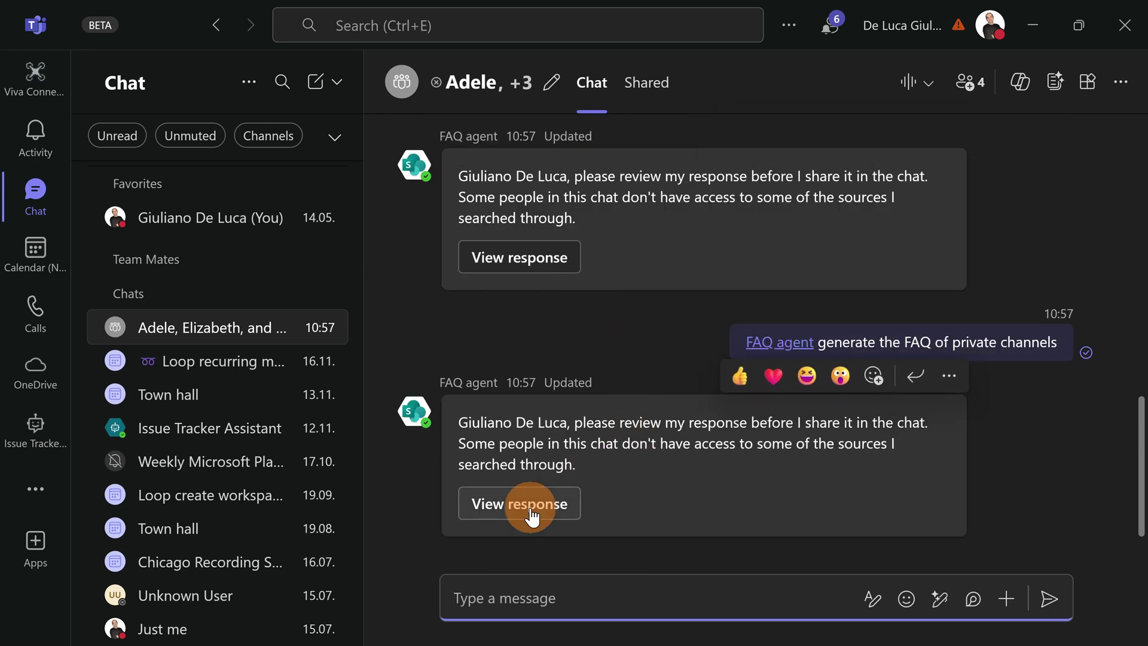
# Step: Review the FAQ agent's private channels response and its source files, and close it without sending it to the chat
pyautogui.click(555, 511)
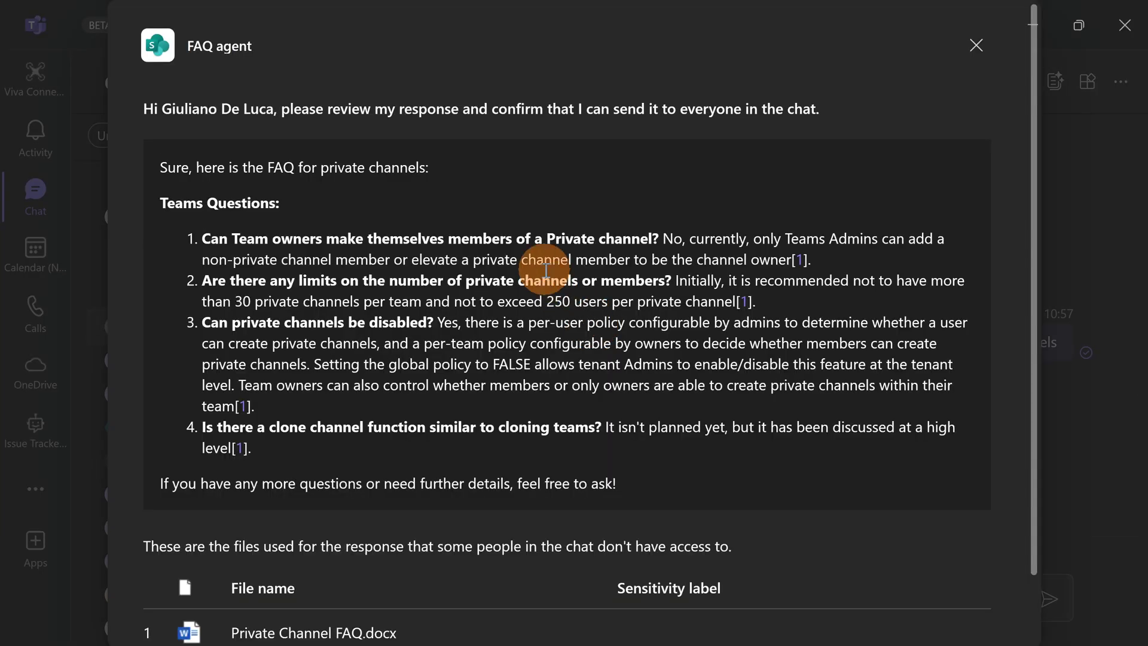
pyautogui.scroll(-2, 546, 268)
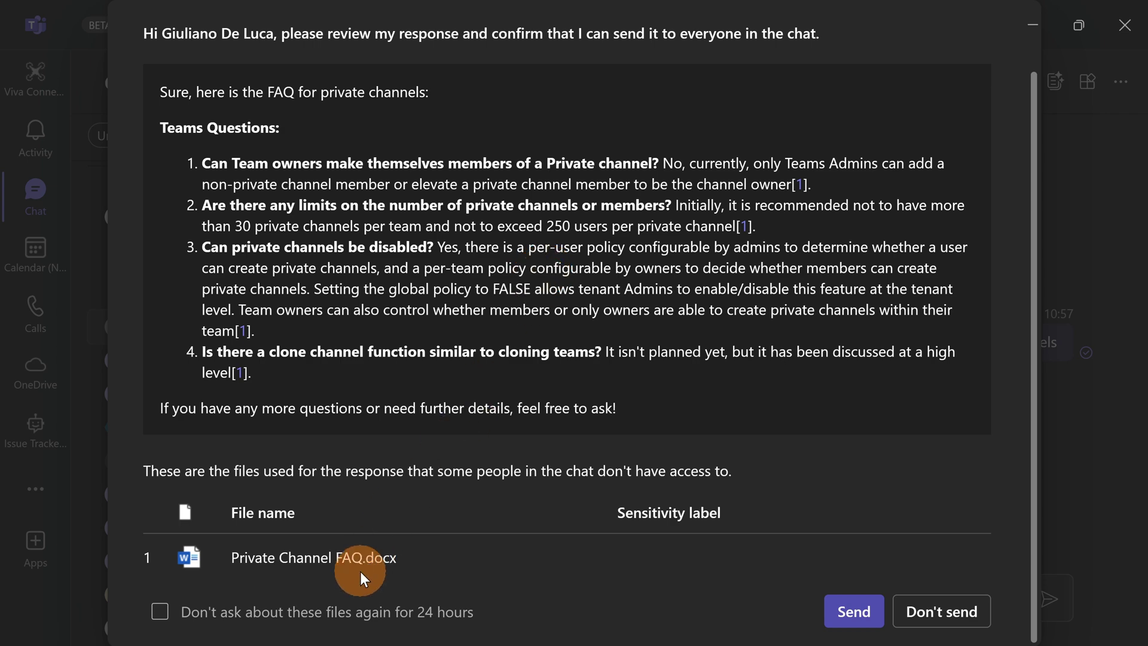
pyautogui.scroll(2, 382, 454)
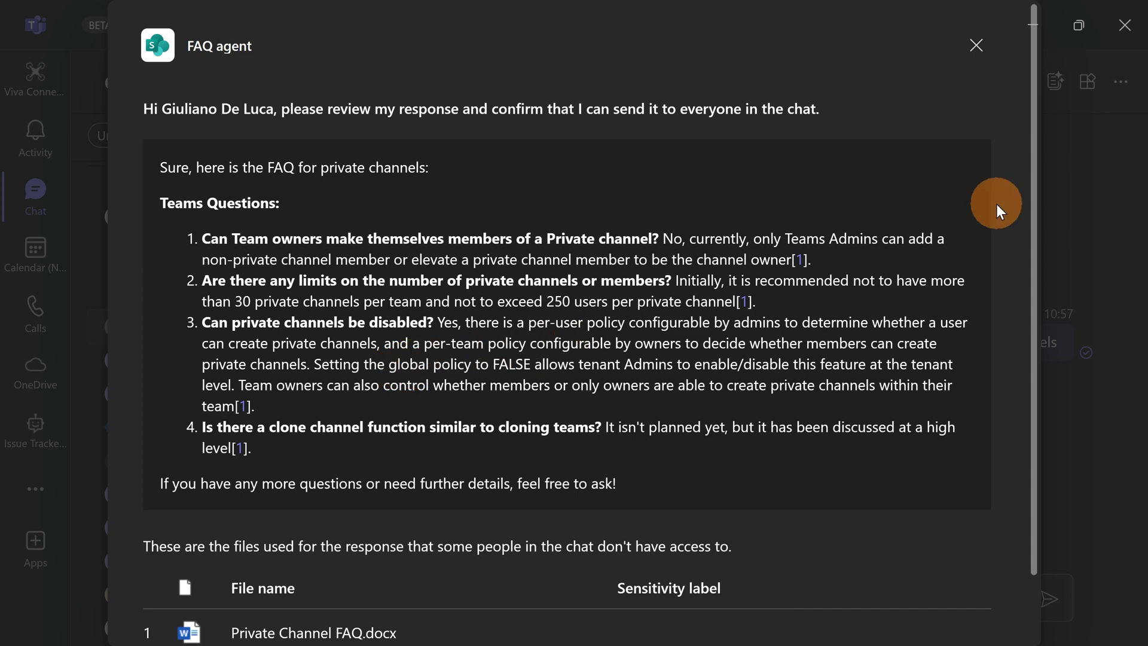
pyautogui.click(976, 43)
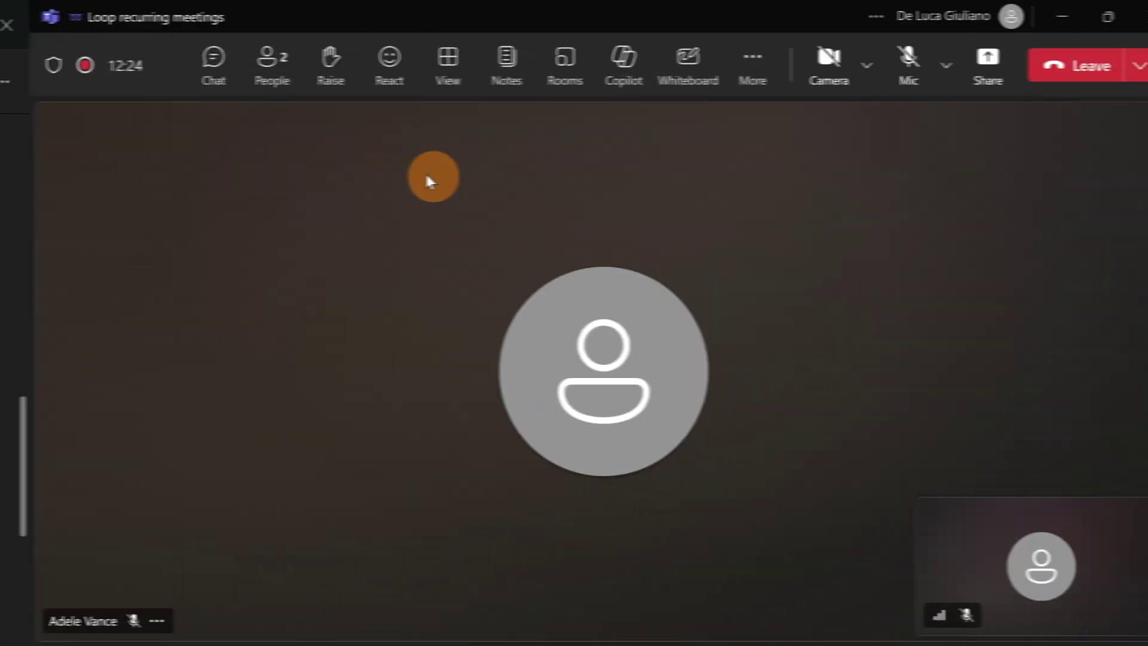
# Step: In the Loop recurring meetings call, send the FAQ agent link in the meeting chat and add the agent to it
pyautogui.click(192, 87)
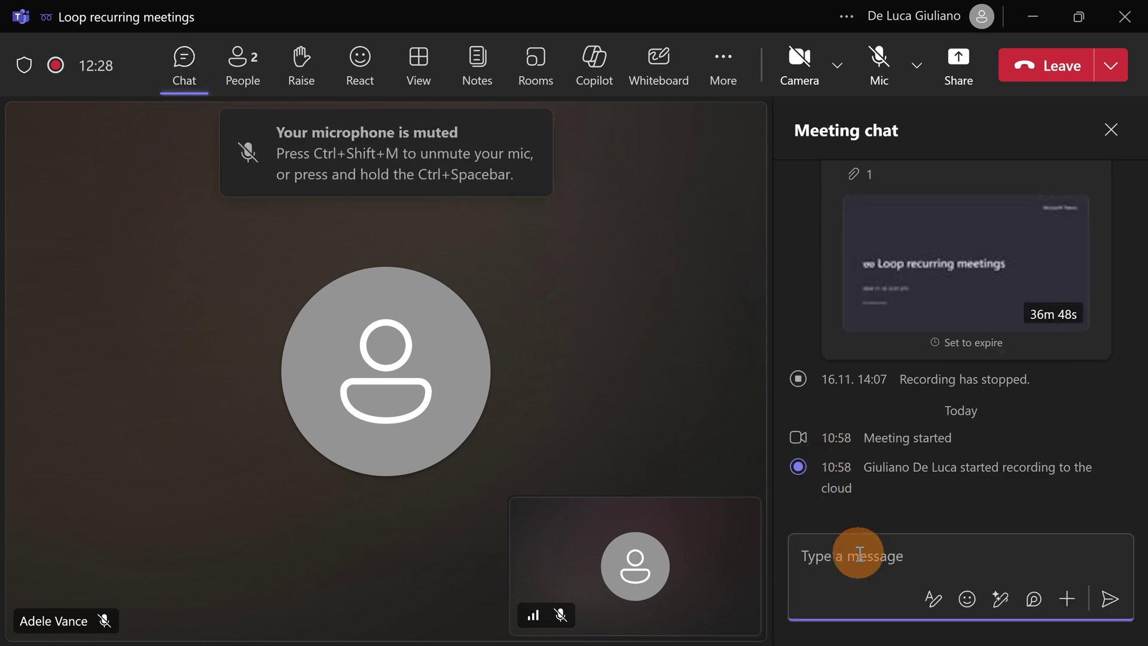
pyautogui.write('FAQ agent.agent')
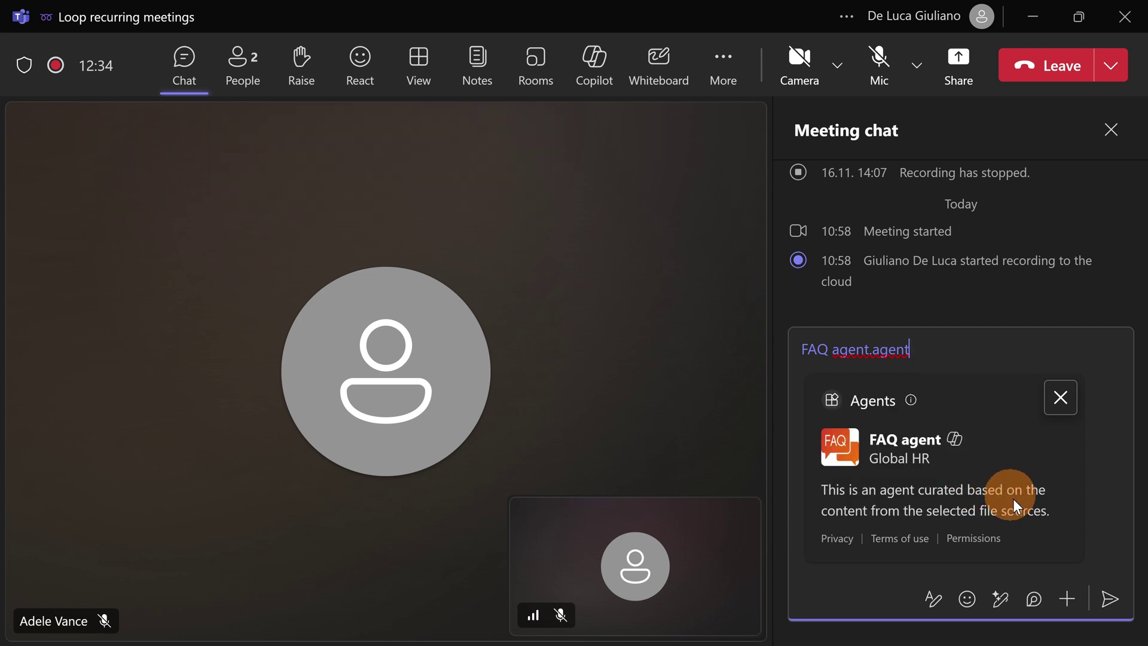
pyautogui.click(1112, 600)
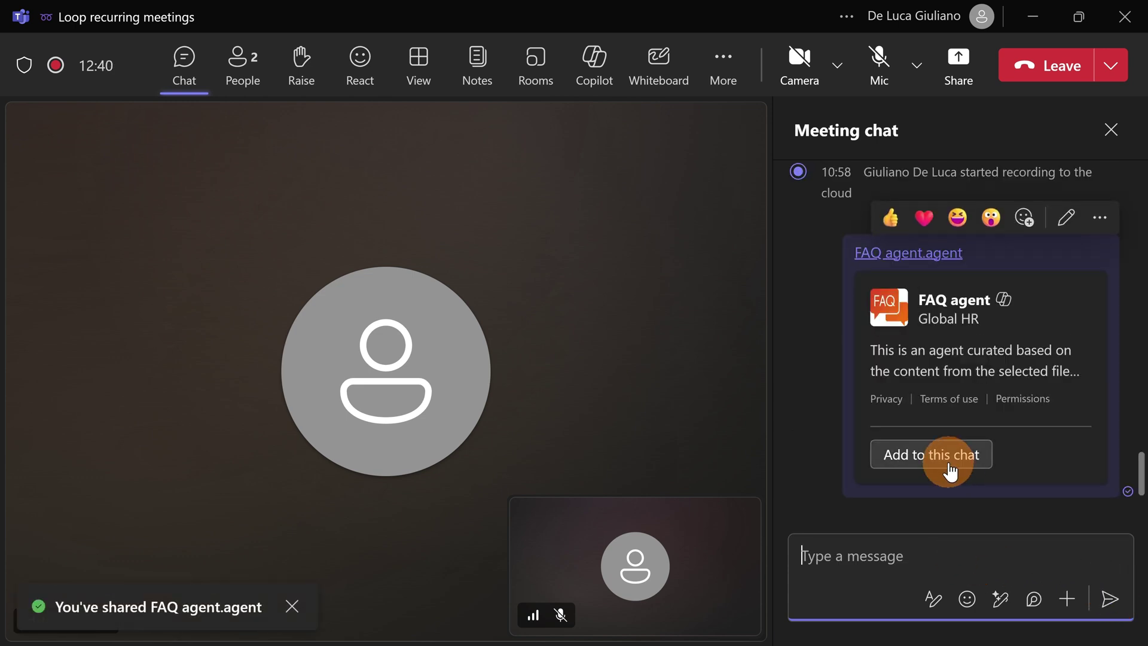
pyautogui.click(950, 471)
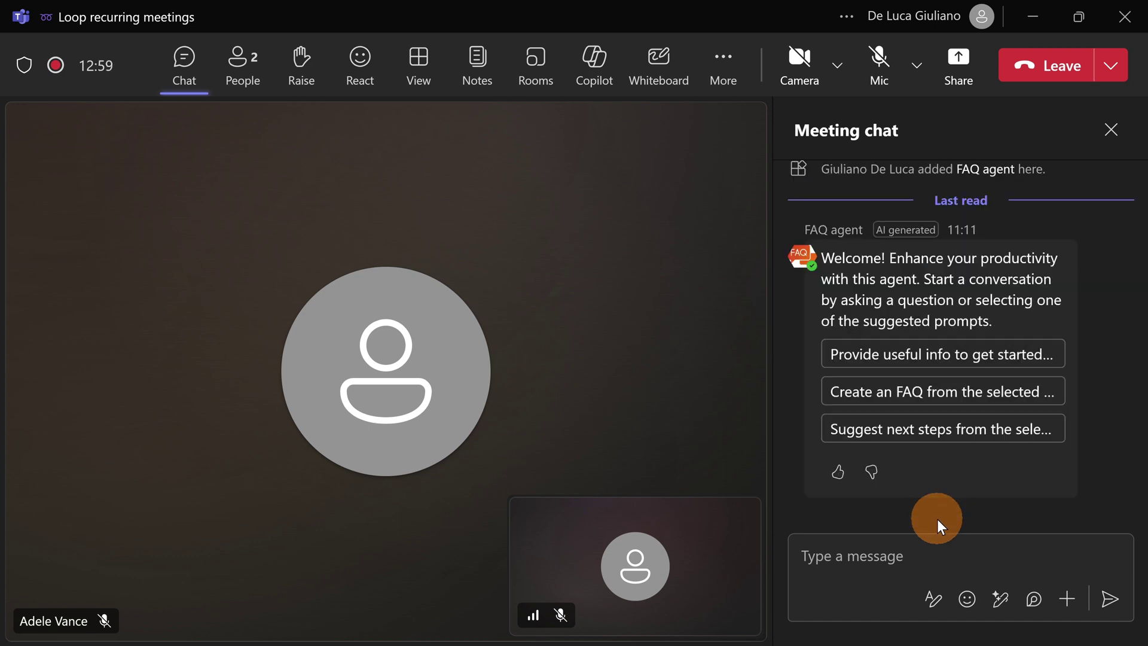
# Step: Send the FAQ agent its suggested prompt "Suggest next steps from the selected file." in the meeting chat and read through its response
pyautogui.click(964, 431)
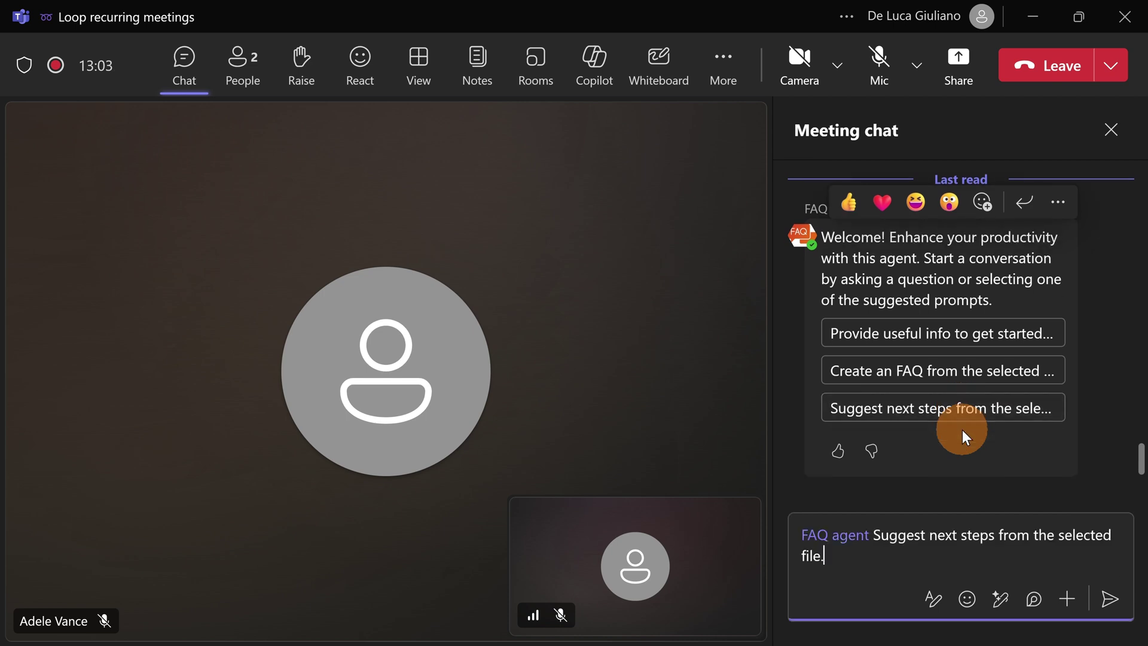
pyautogui.click(1116, 606)
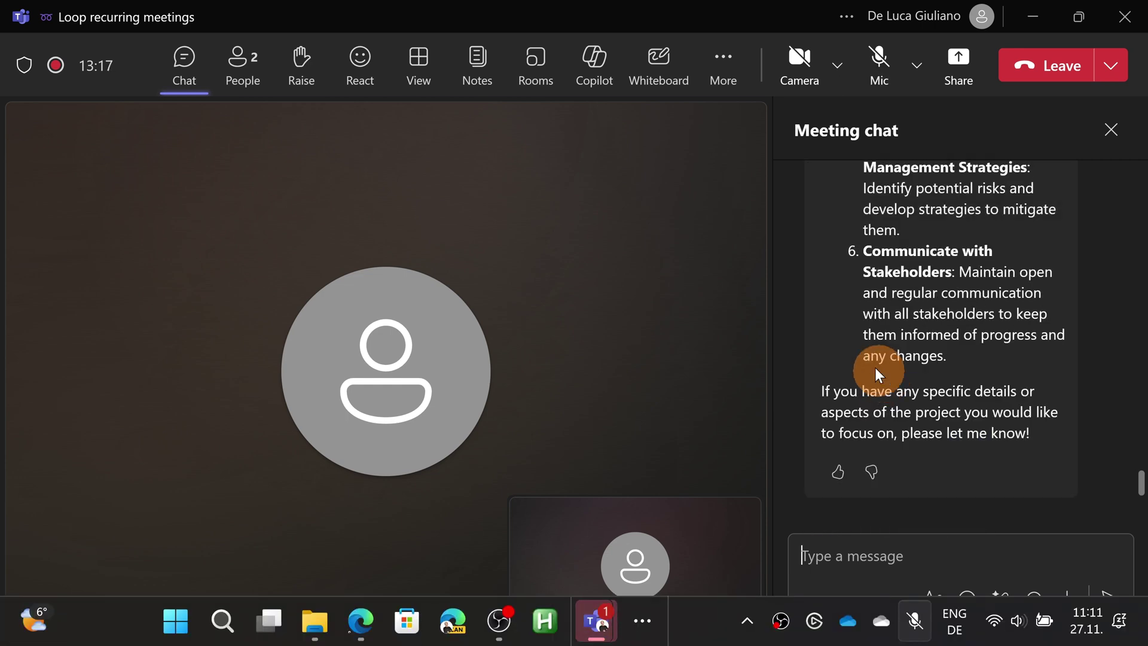
pyautogui.scroll(10, 908, 280)
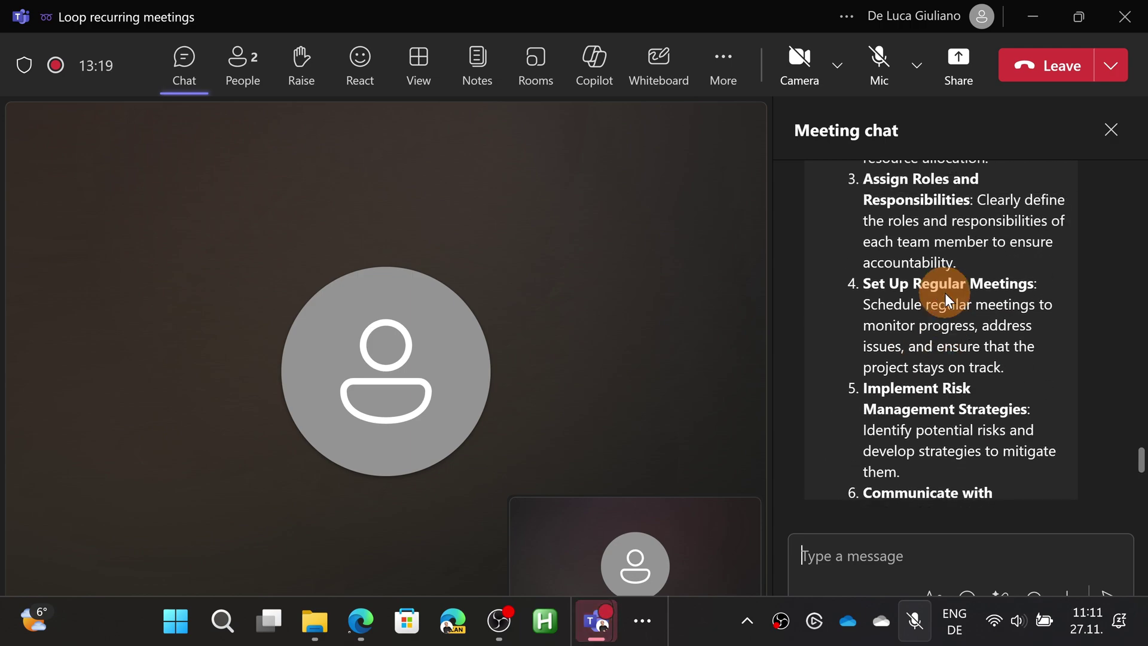
pyautogui.scroll(5, 945, 293)
pyautogui.scroll(-2, 945, 293)
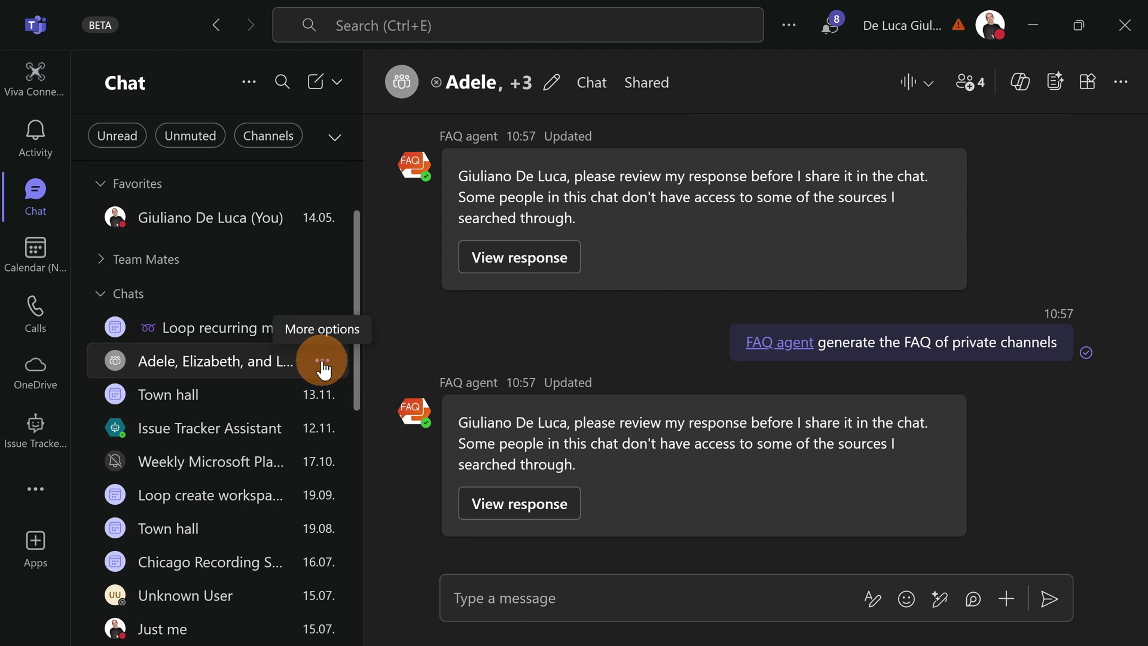
# Step: Remove the FAQ agent from the apps of the four-member group chat and confirm the removal
pyautogui.click(322, 362)
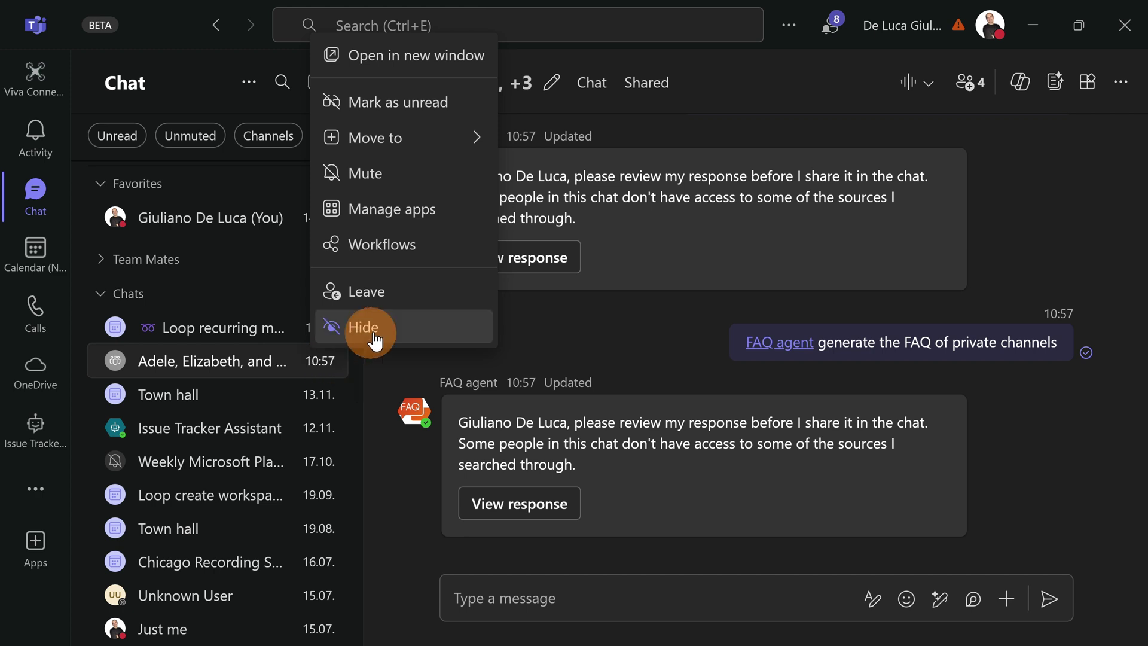
pyautogui.click(368, 218)
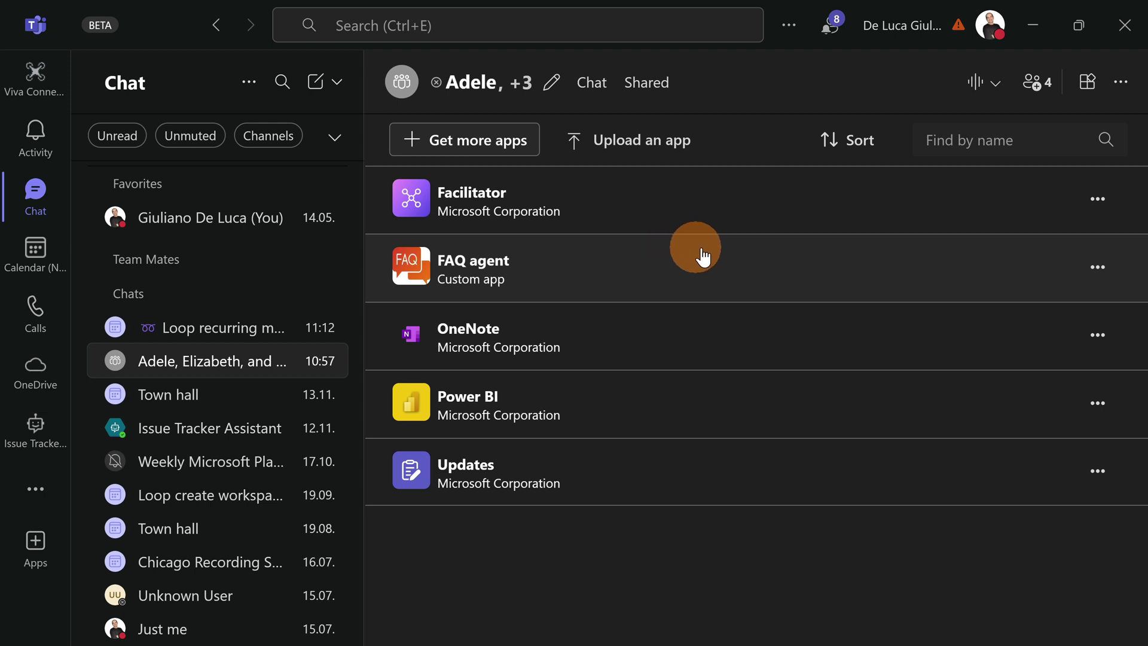
pyautogui.click(1095, 271)
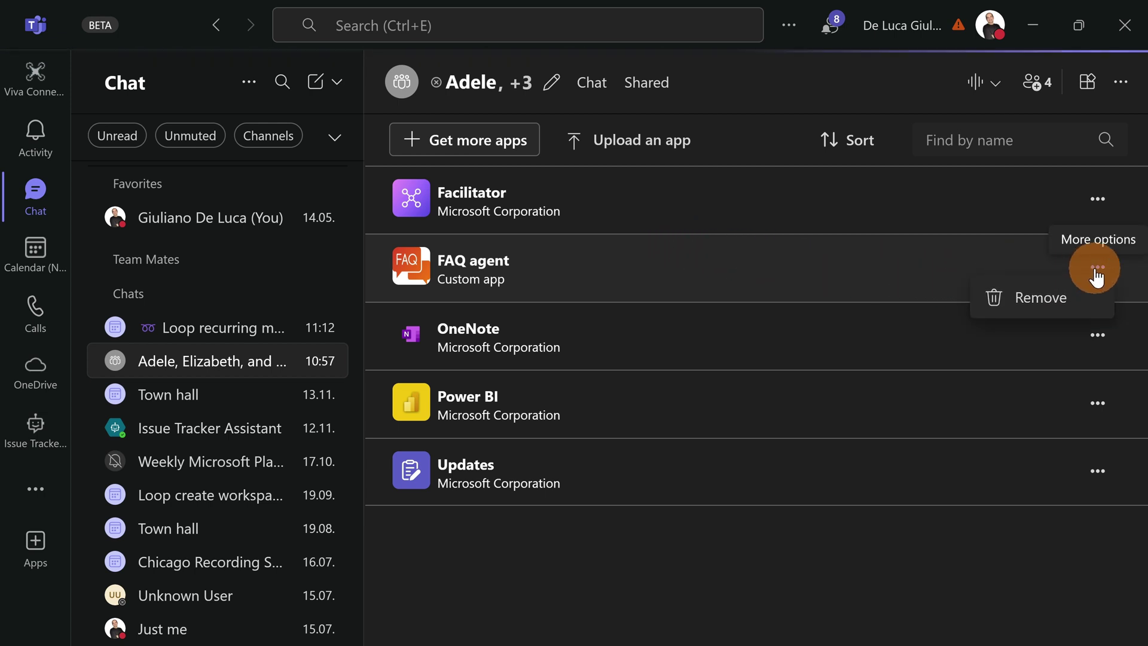
pyautogui.click(1051, 302)
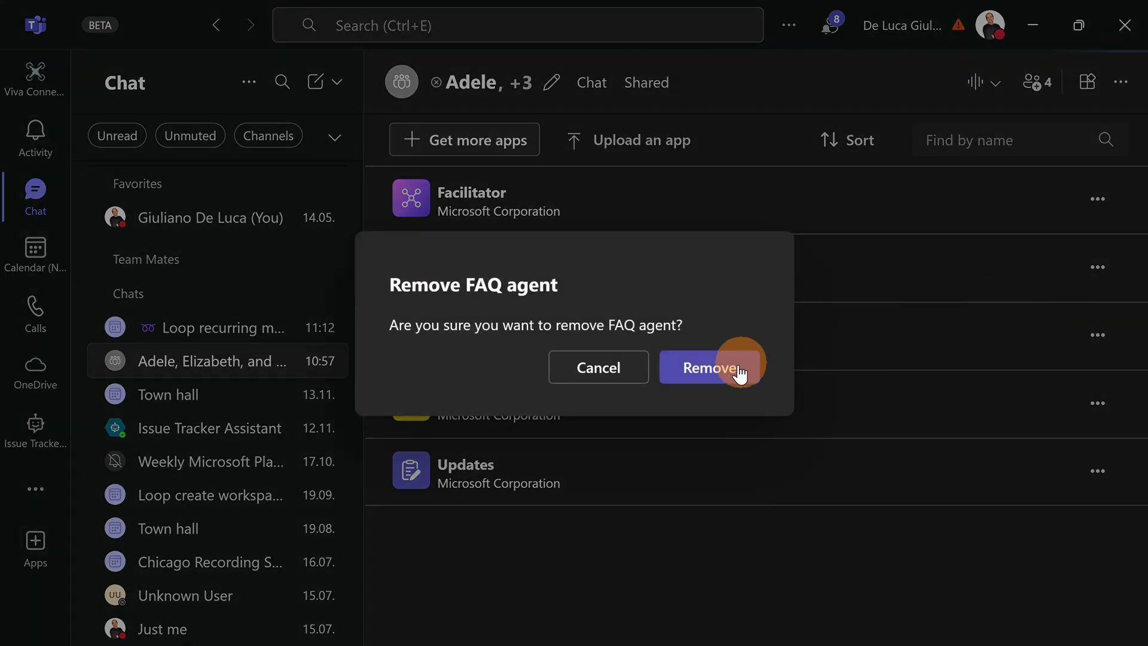
pyautogui.click(728, 367)
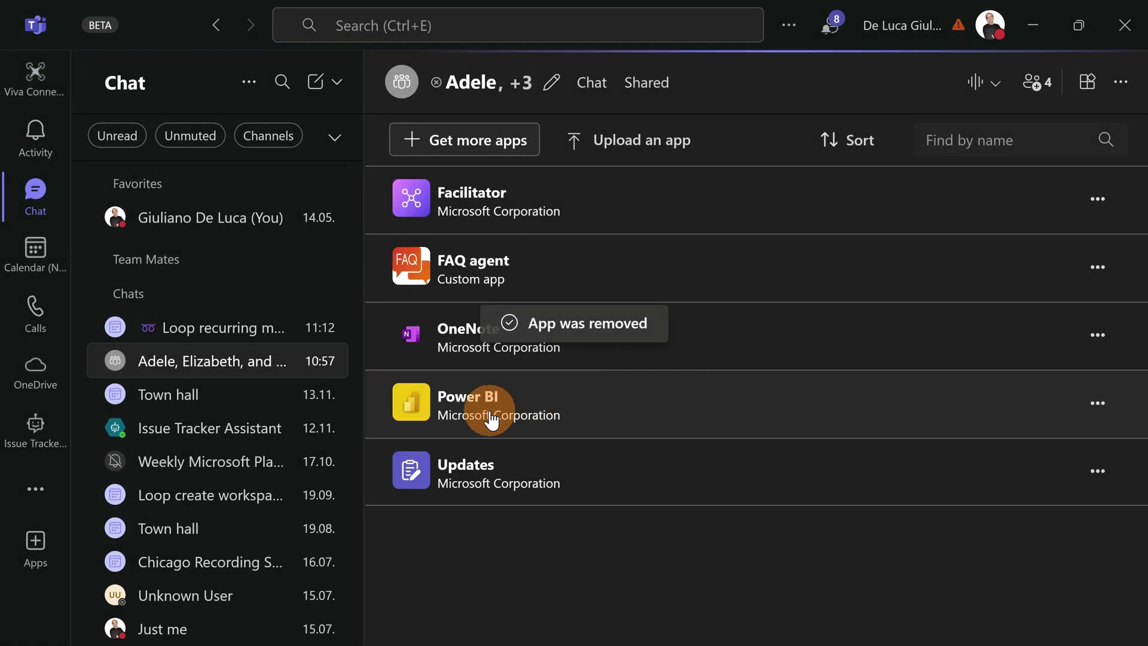
# Step: Remove the FAQ agent from the apps of the Loop recurring meetings chat and confirm the removal
pyautogui.click(233, 334)
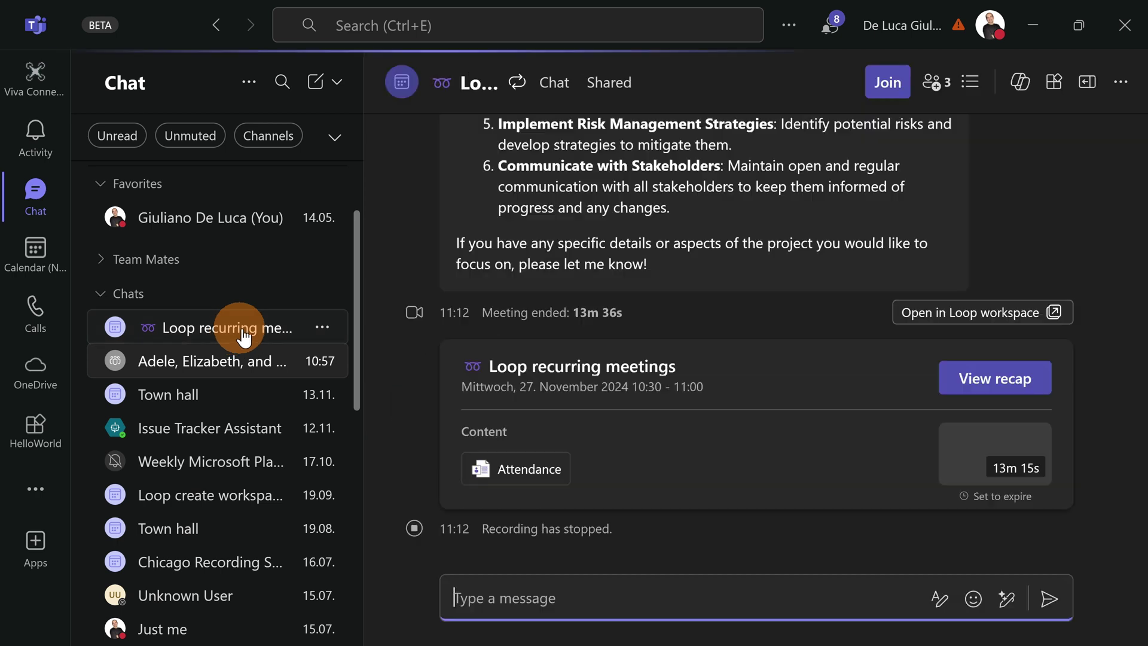
pyautogui.click(323, 328)
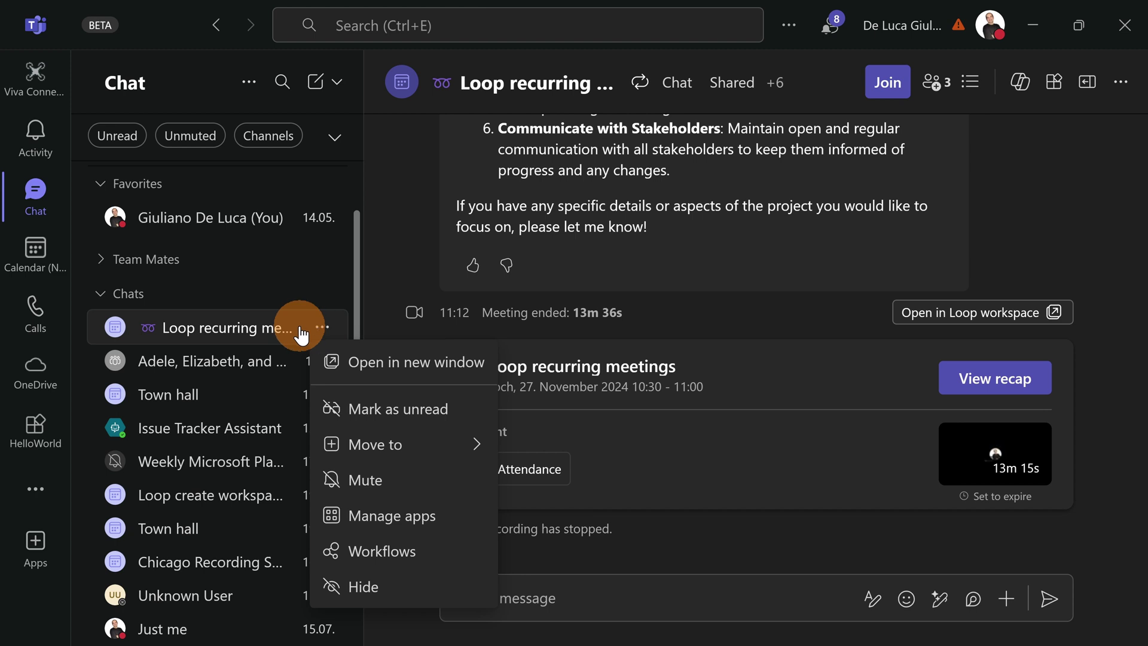
pyautogui.click(335, 515)
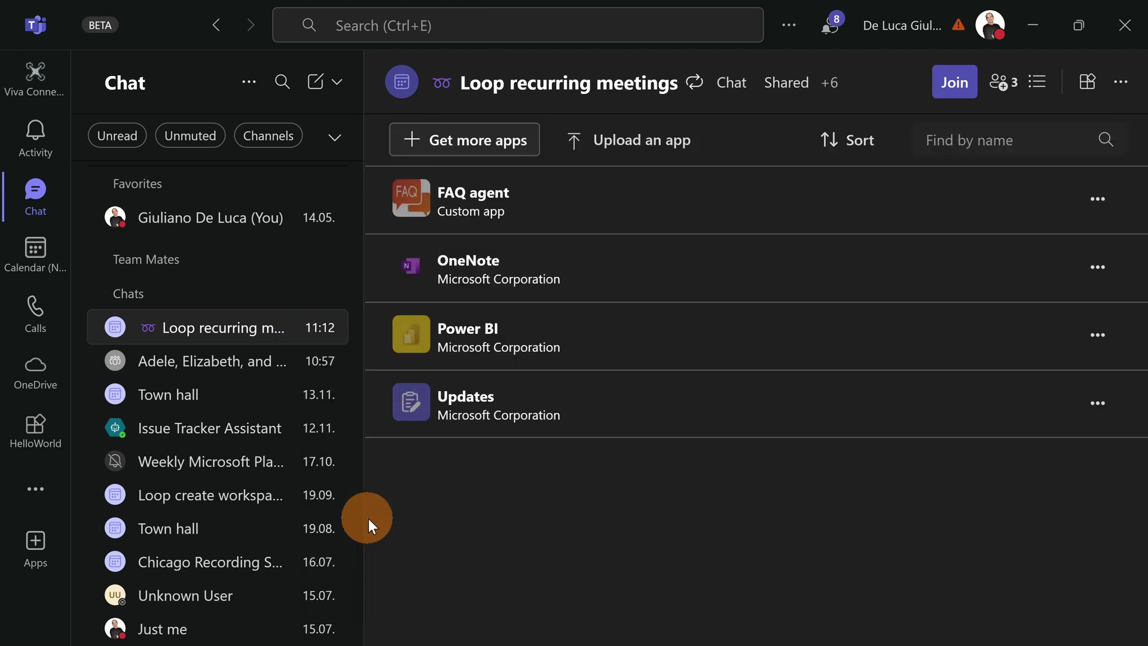
pyautogui.click(1103, 206)
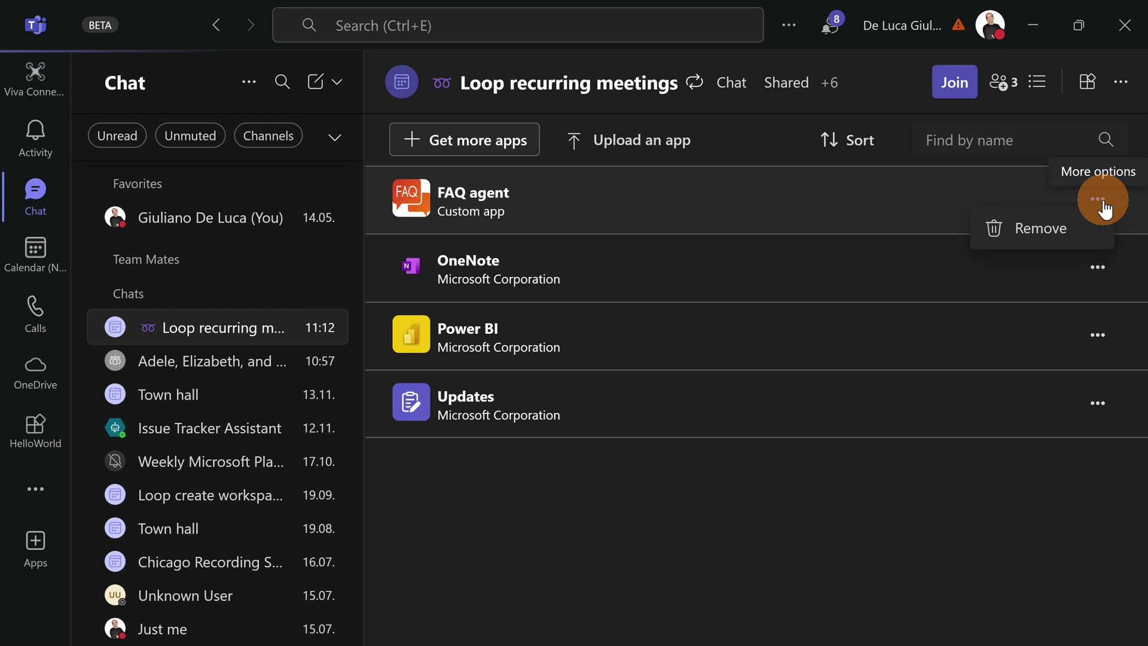
pyautogui.click(1039, 229)
pyautogui.click(750, 364)
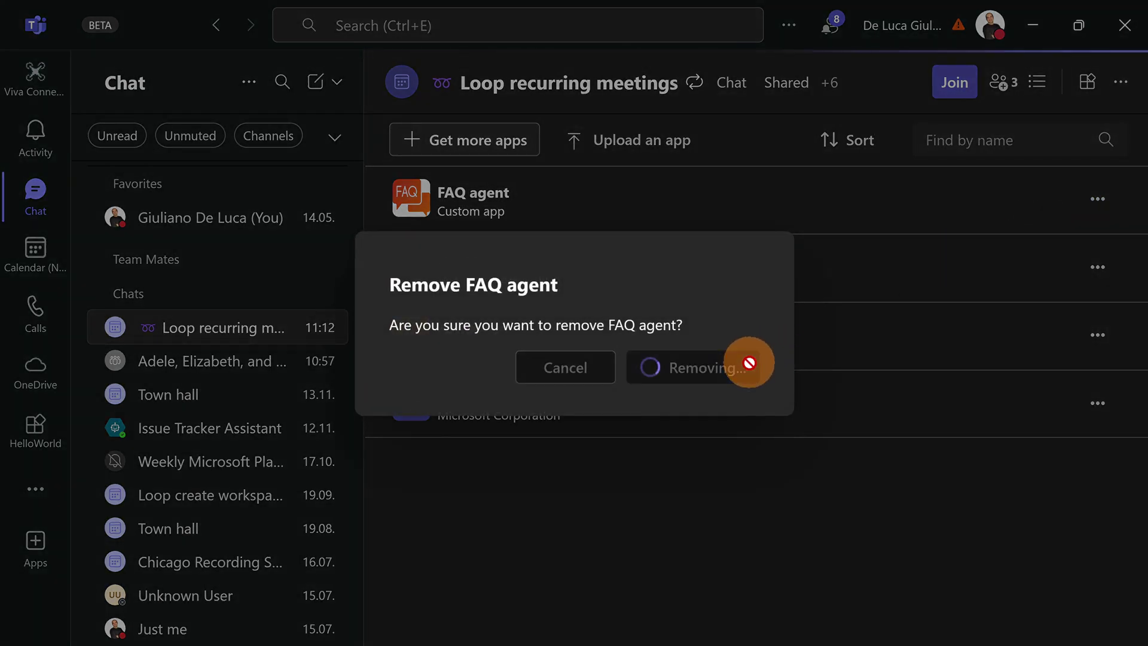